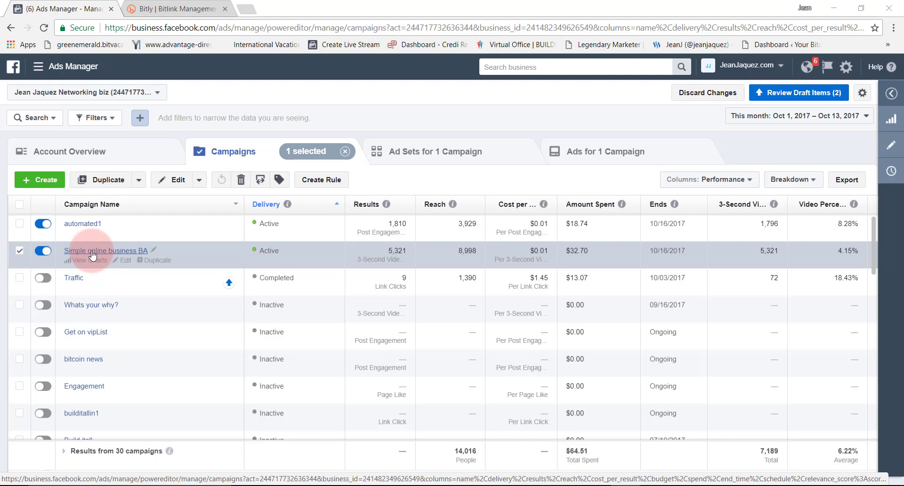
pyautogui.click(92, 253)
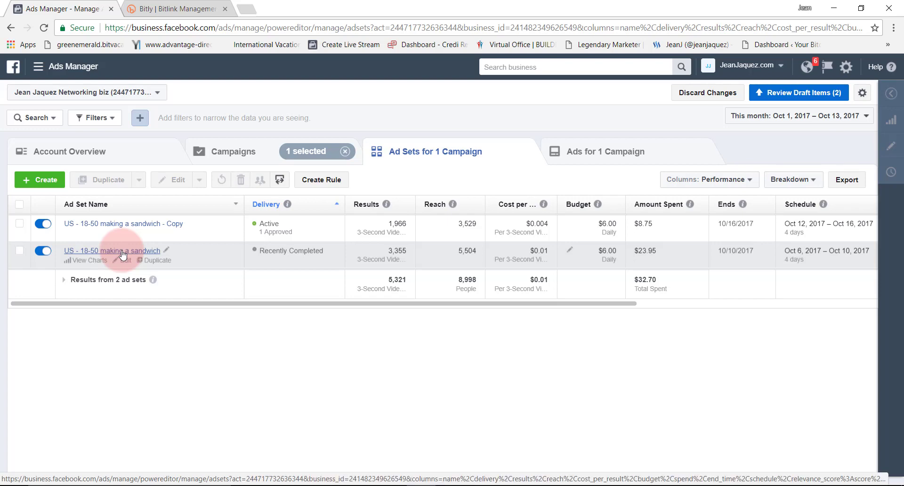
pyautogui.click(245, 161)
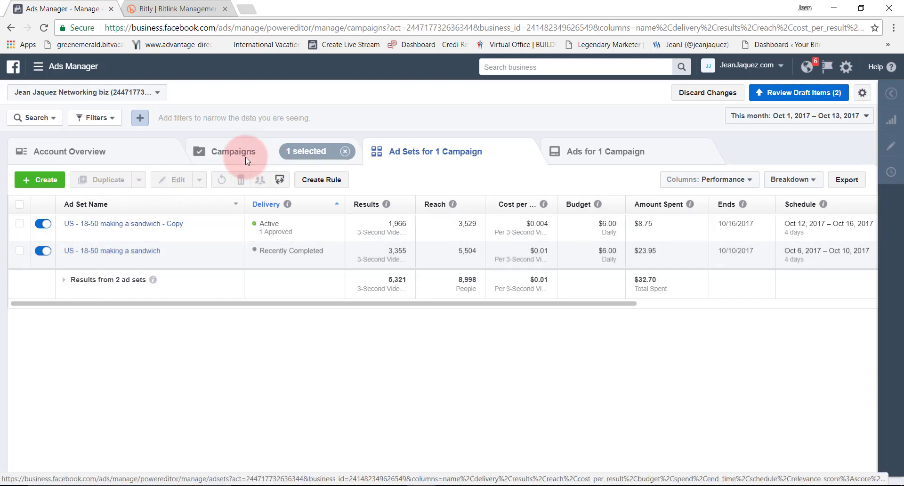
pyautogui.click(48, 182)
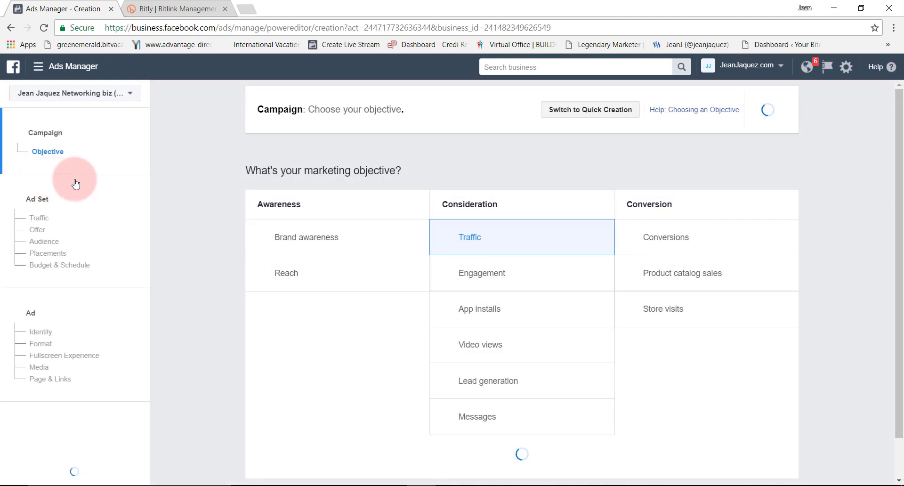
pyautogui.click(494, 349)
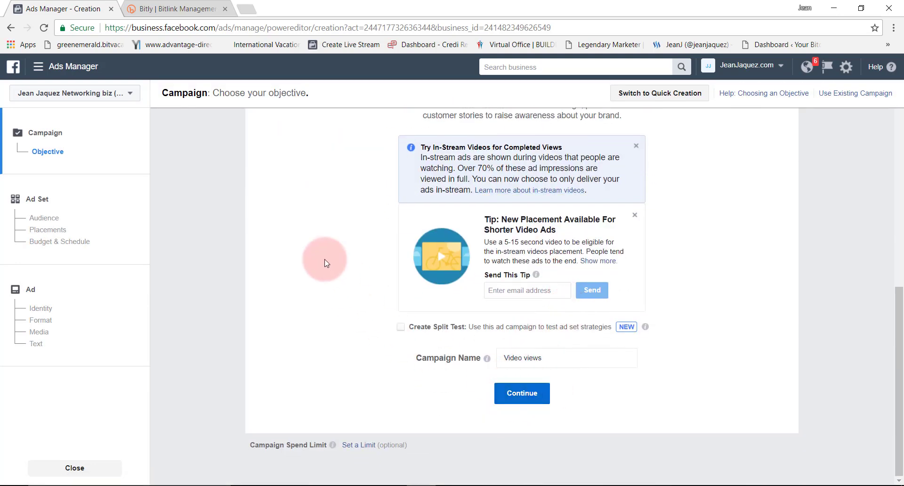
pyautogui.scroll(5, 745, 256)
pyautogui.scroll(4, 744, 256)
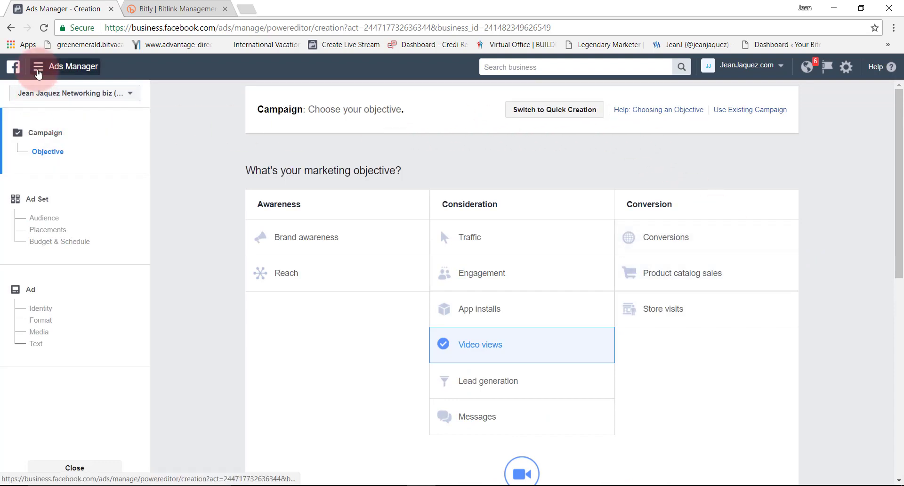
pyautogui.click(12, 31)
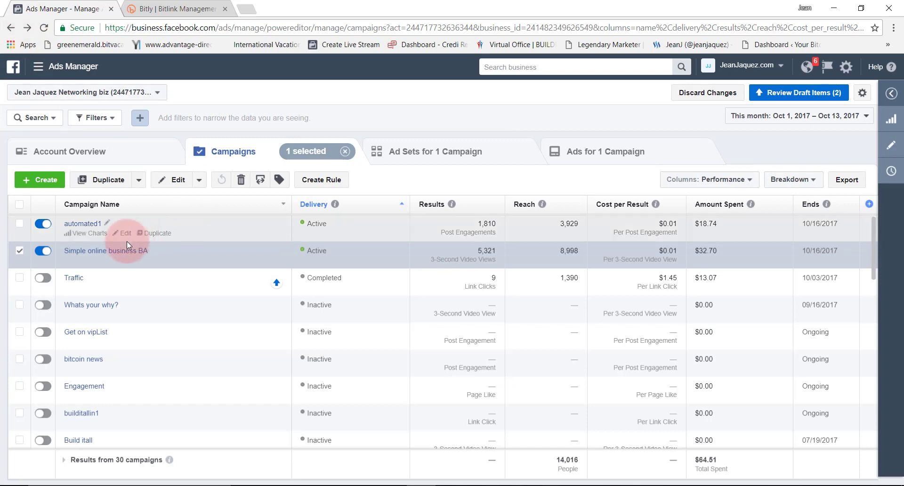
# - Open the ad set "US - 18-50 making a sandwich" of the Simple online business BA campaign for editing and review its budget
pyautogui.click(109, 254)
pyautogui.click(112, 255)
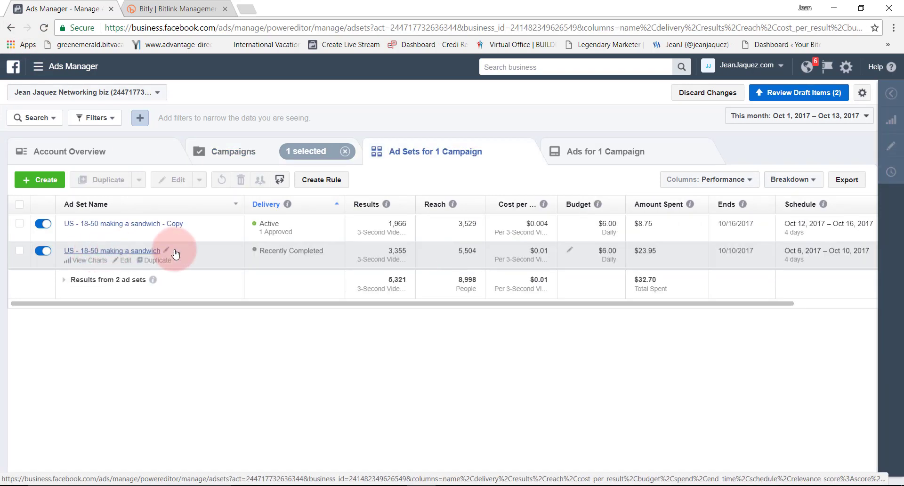
pyautogui.click(126, 262)
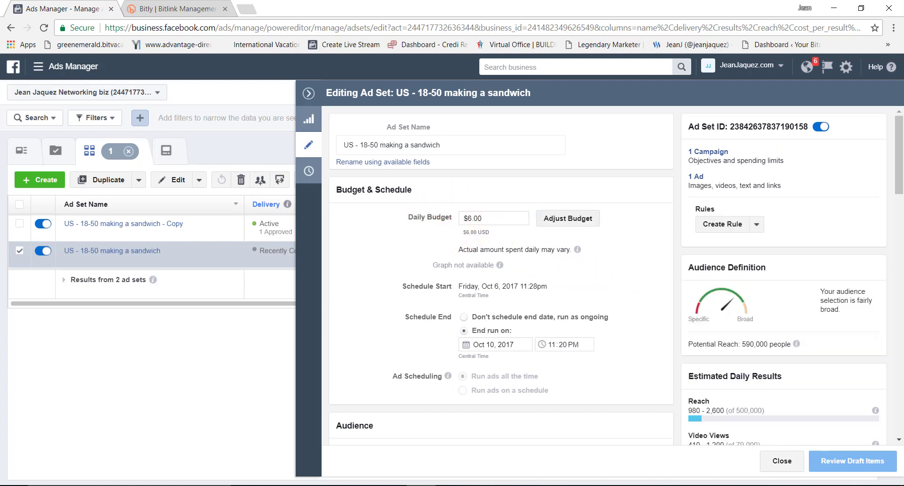
pyautogui.click(901, 143)
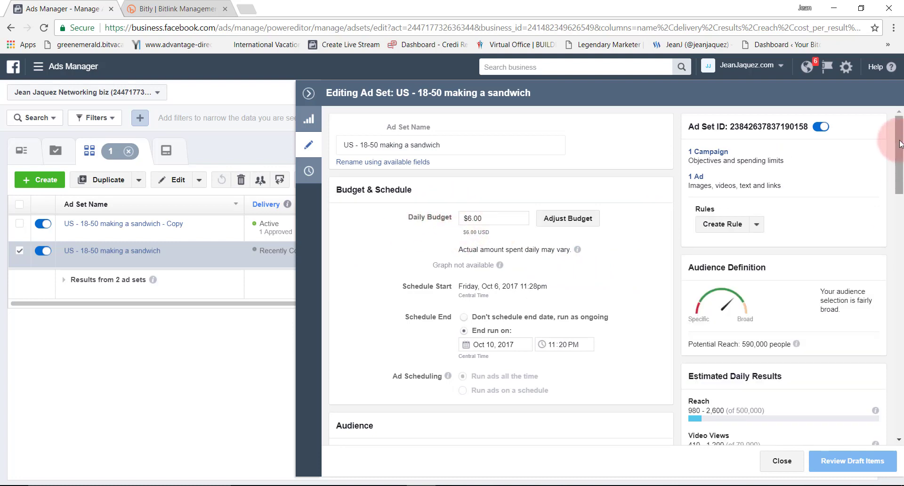
pyautogui.moveTo(900, 144); pyautogui.dragTo(901, 145)
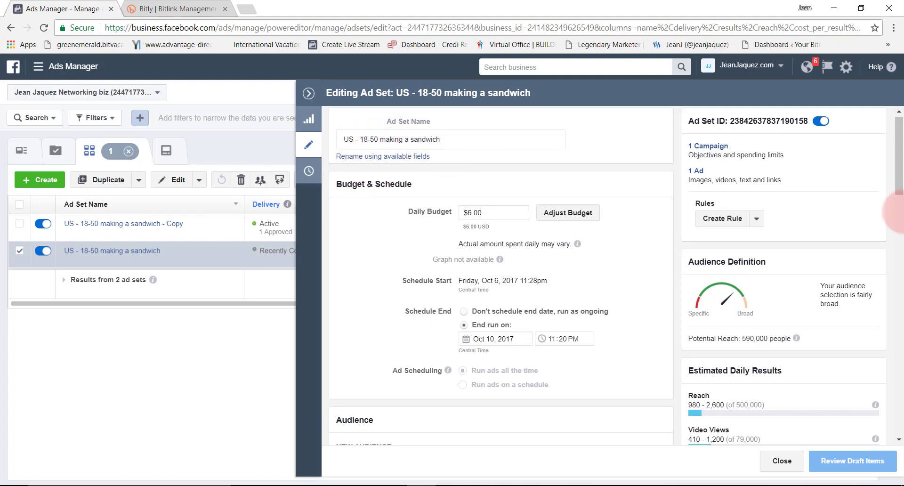
pyautogui.moveTo(899, 184); pyautogui.dragTo(882, 171)
pyautogui.scroll(-1, 888, 330)
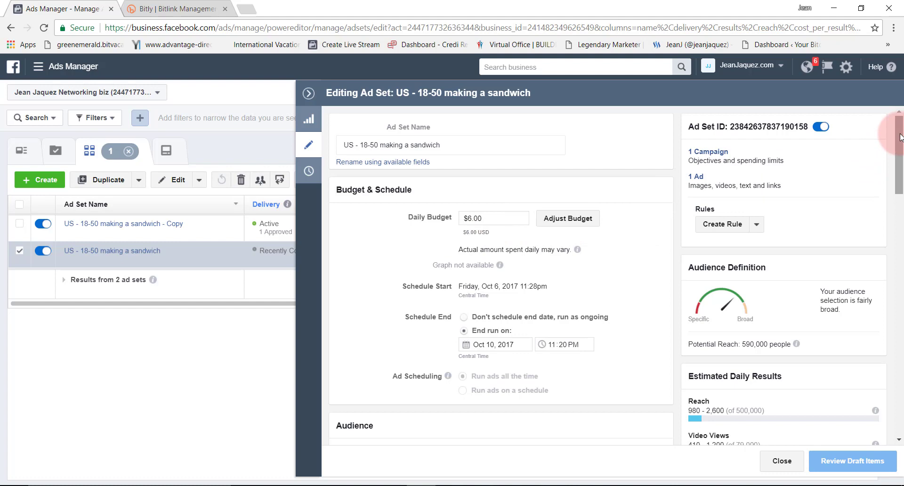
pyautogui.scroll(-1, 900, 139)
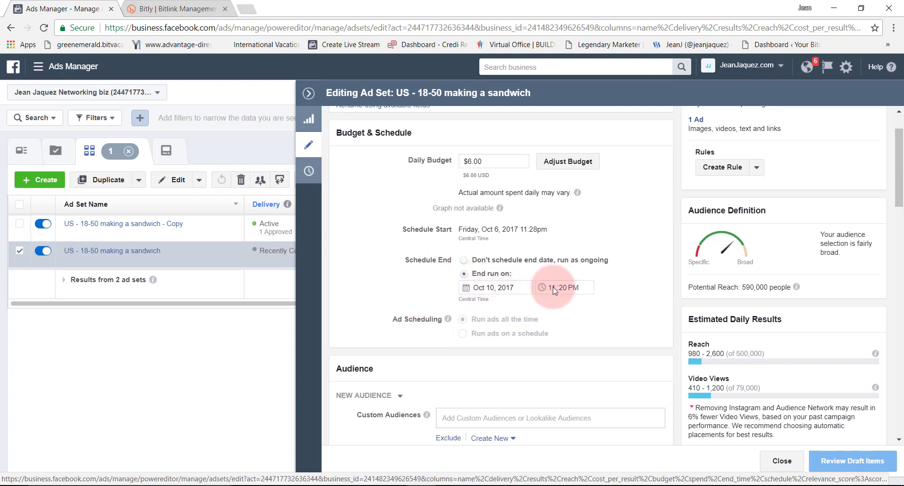
# - Check the calendar for the ad set's schedule end date without changing it, and close the ad set editor
pyautogui.click(487, 290)
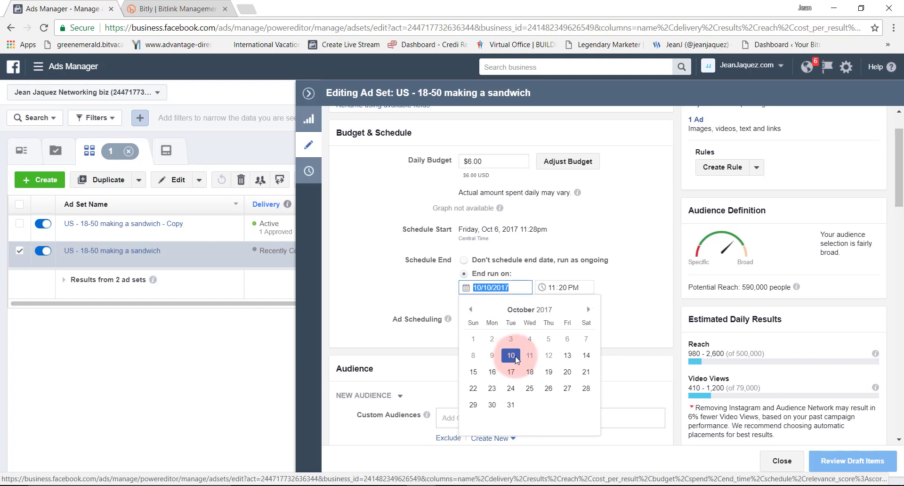
pyautogui.click(396, 285)
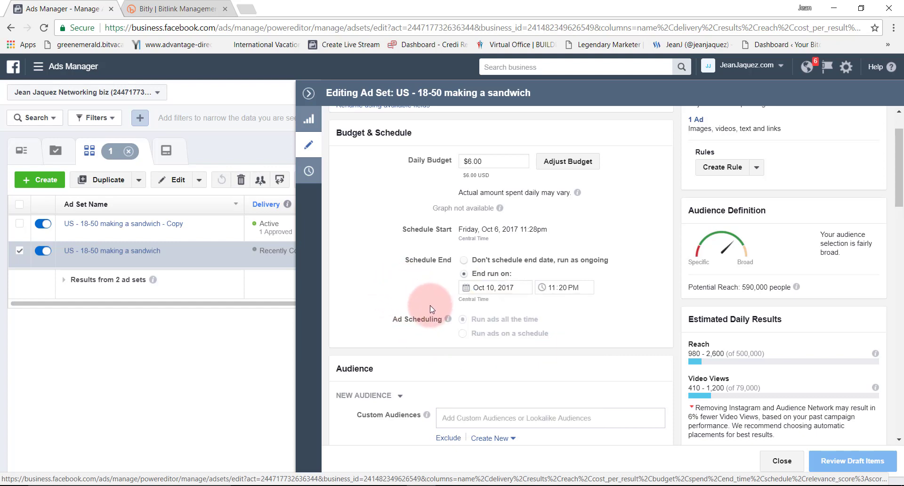
pyautogui.click(309, 93)
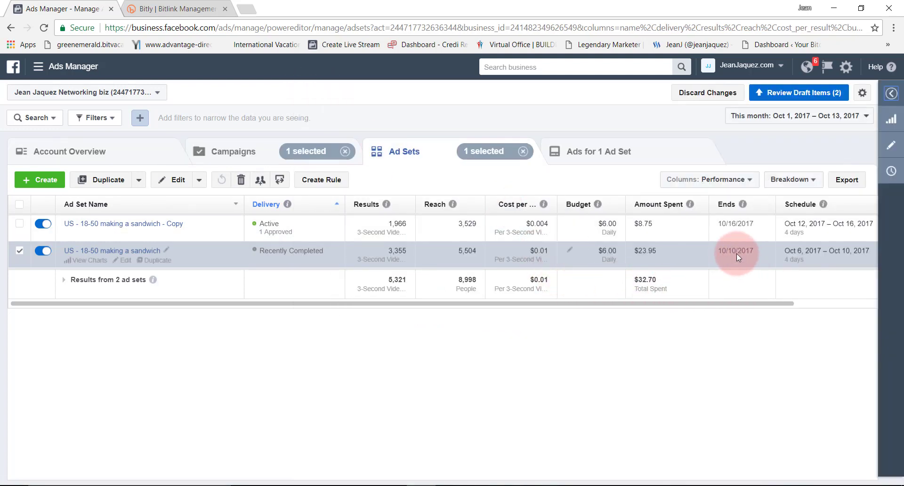
# - Reopen the ad set "US - 18-50 making a sandwich" for editing and review its audience location, age range and gender All
pyautogui.click(124, 260)
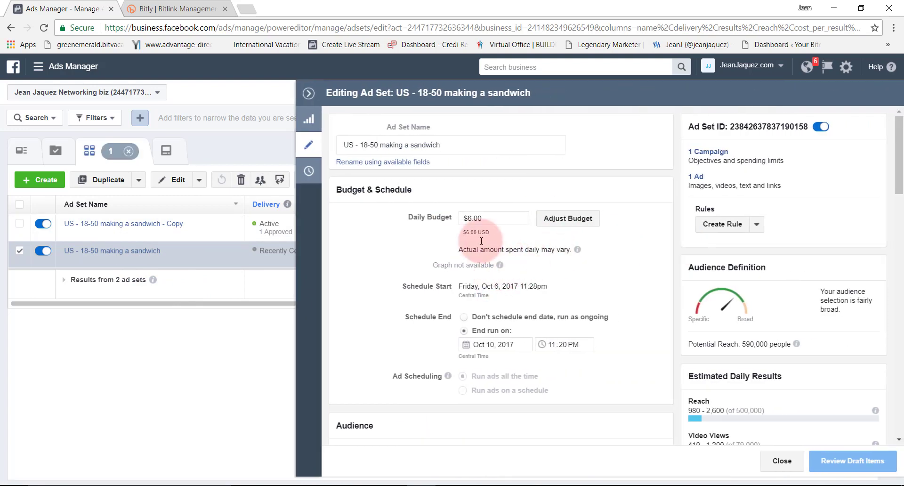
pyautogui.scroll(-4, 409, 311)
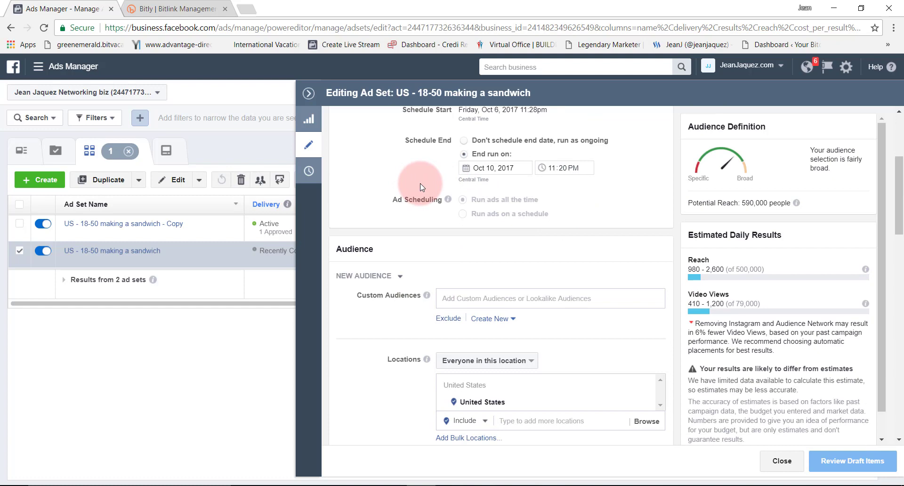
pyautogui.scroll(-4, 517, 288)
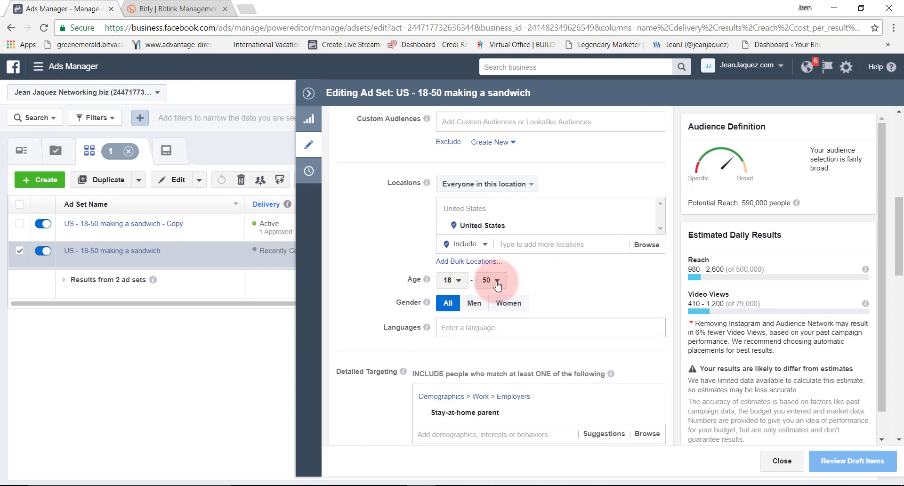
pyautogui.click(449, 306)
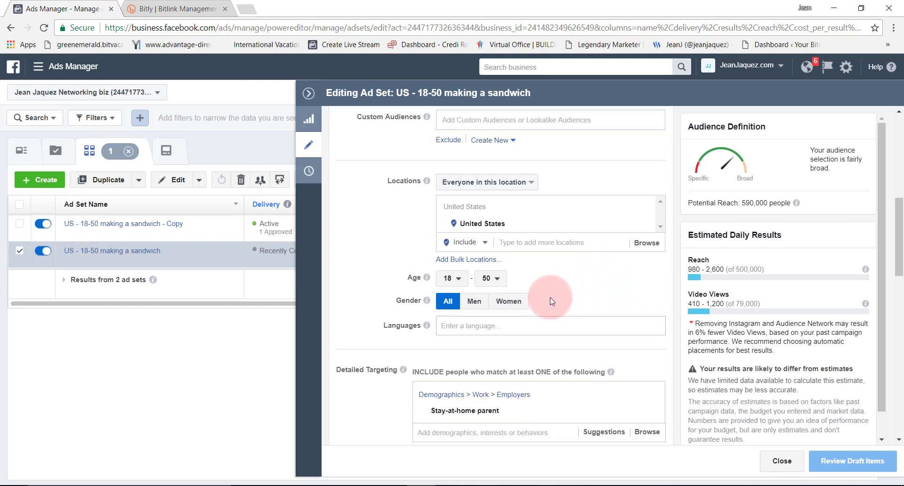
# - Browse the detailed targeting categories, expanding and collapsing Demographics, and close the category list
pyautogui.scroll(-3, 550, 298)
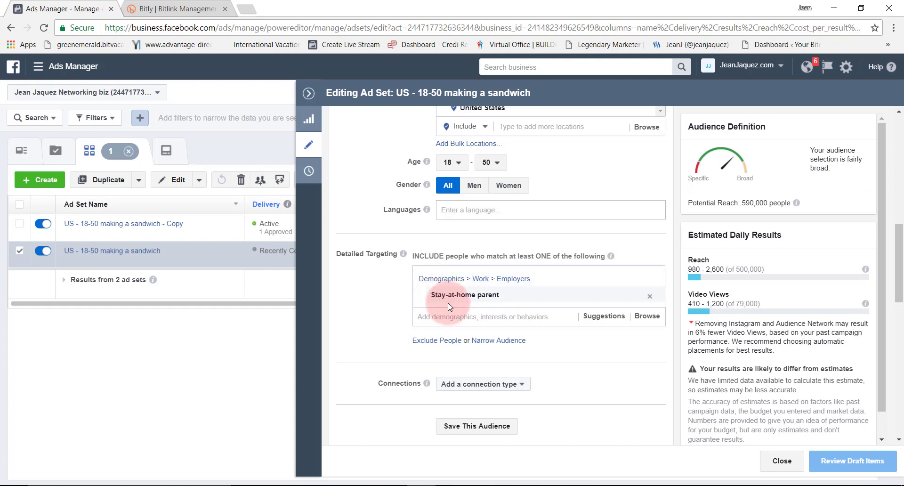
pyautogui.click(647, 315)
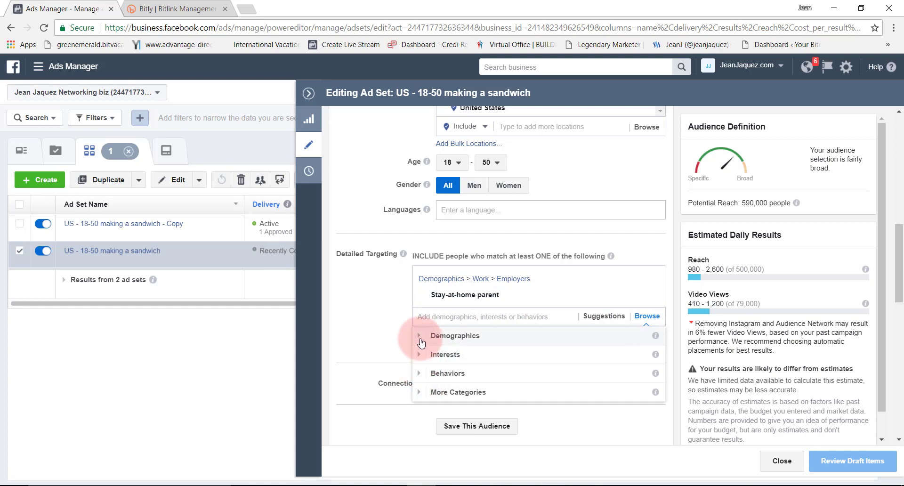
pyautogui.click(421, 337)
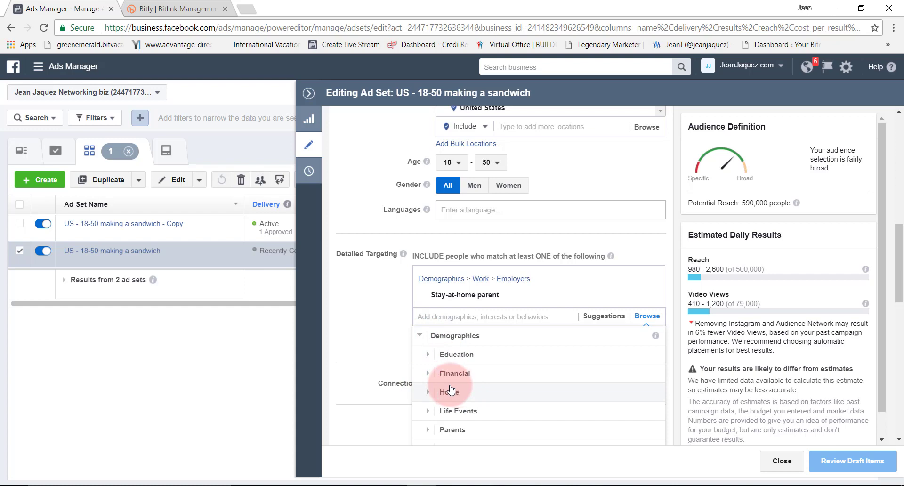
pyautogui.click(419, 337)
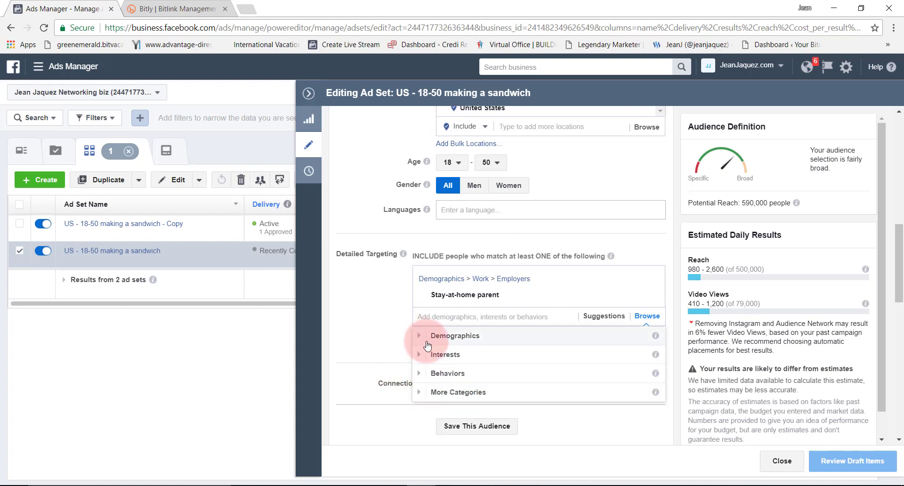
pyautogui.click(377, 312)
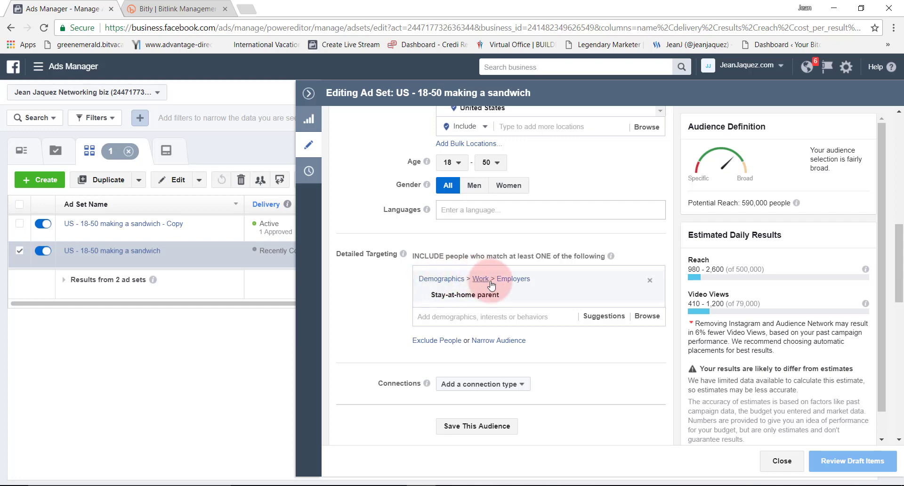
# - Remove In-Stream Videos from the ad set's Facebook placements and collapse the Facebook platform list
pyautogui.scroll(-9, 522, 317)
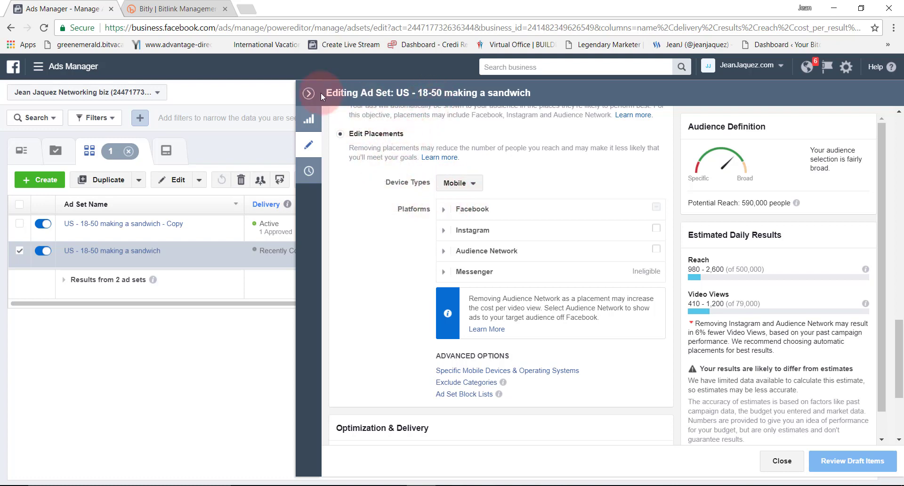
pyautogui.moveTo(454, 233)
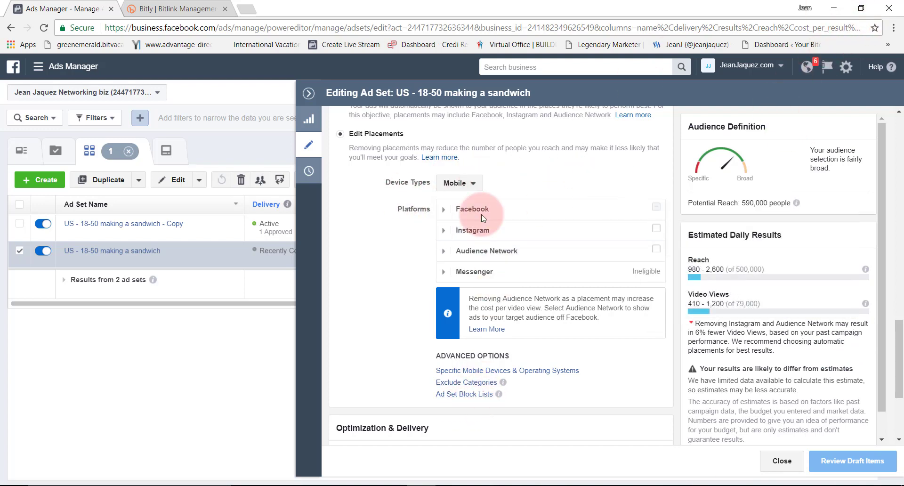
pyautogui.click(444, 209)
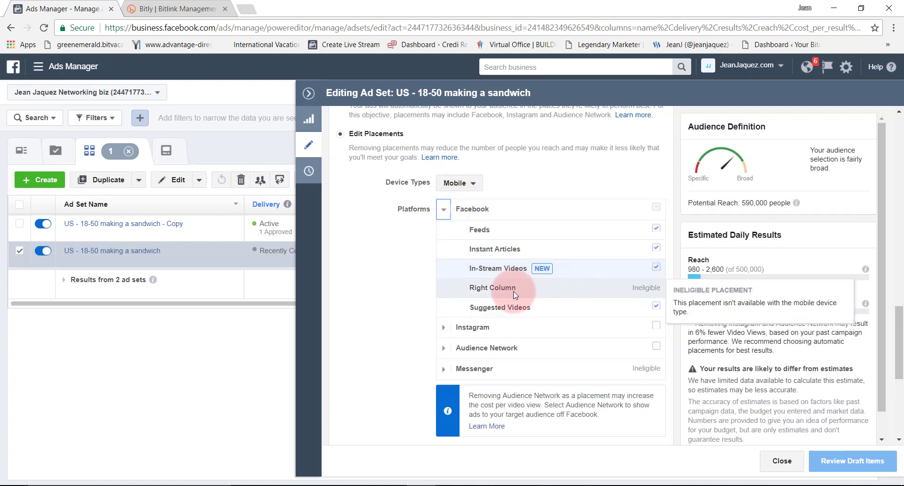
pyautogui.click(657, 267)
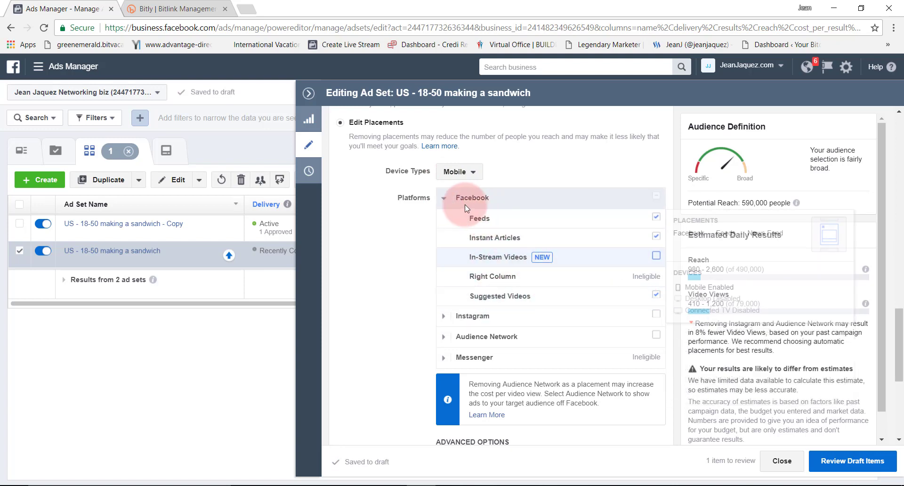
pyautogui.click(444, 199)
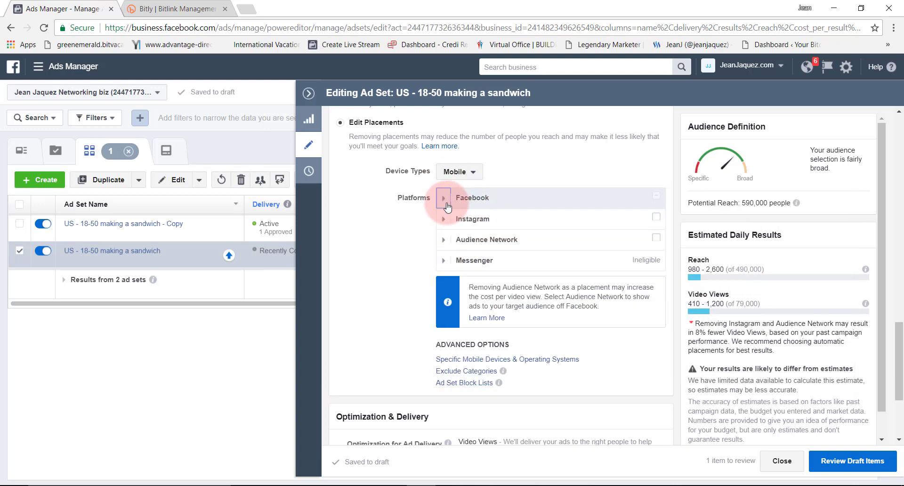
pyautogui.click(446, 204)
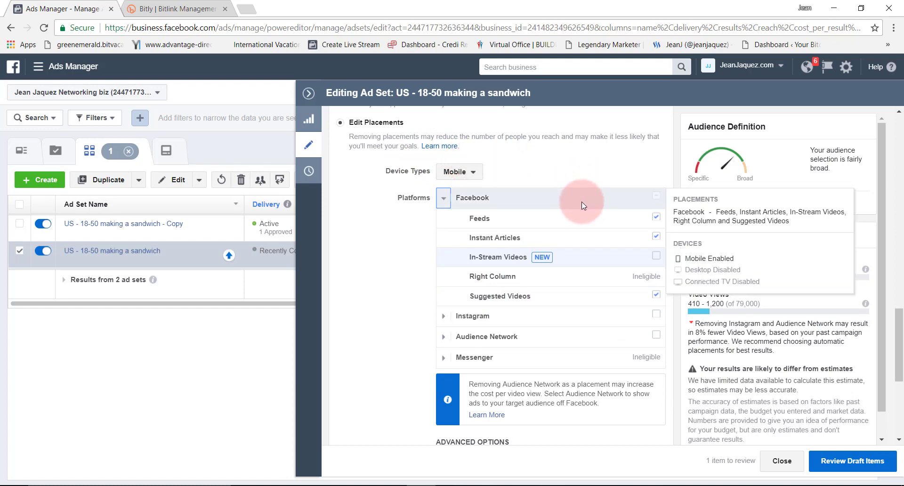
pyautogui.click(443, 205)
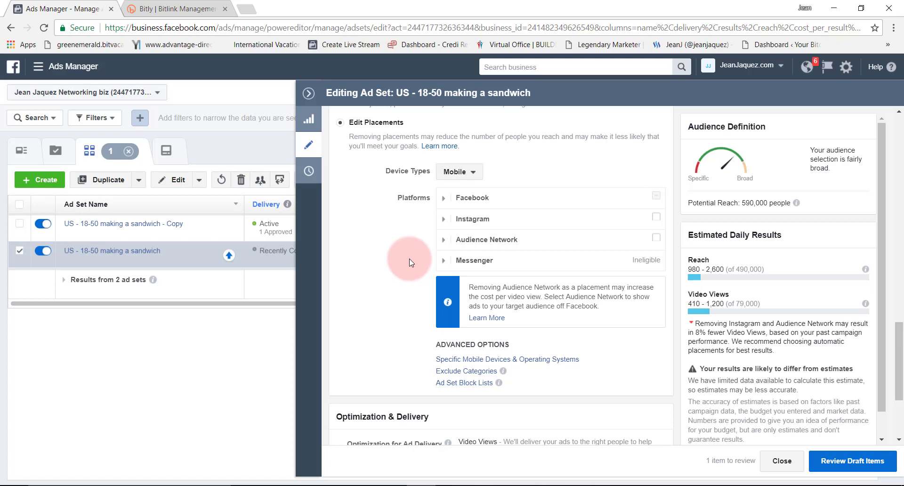
# - Try the Manual bid amount under Optimization & Delivery and switch it back to Automatic
pyautogui.scroll(-3, 375, 252)
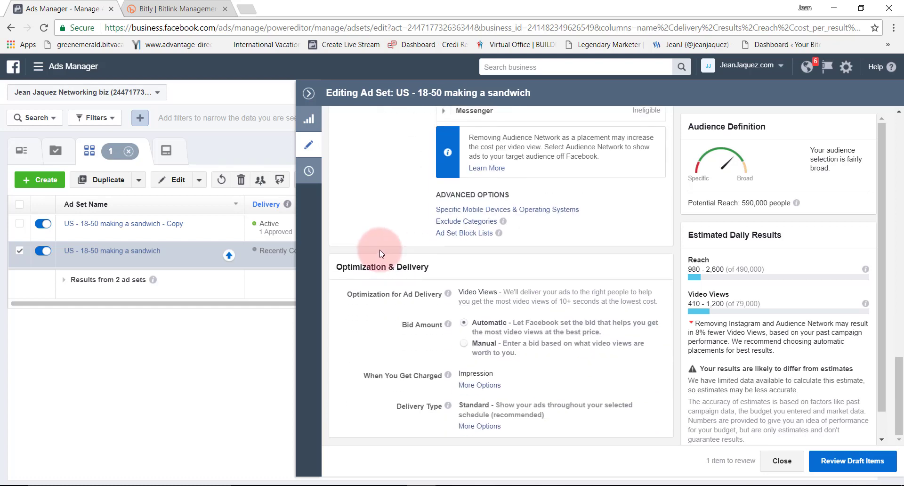
pyautogui.click(466, 347)
pyautogui.click(464, 323)
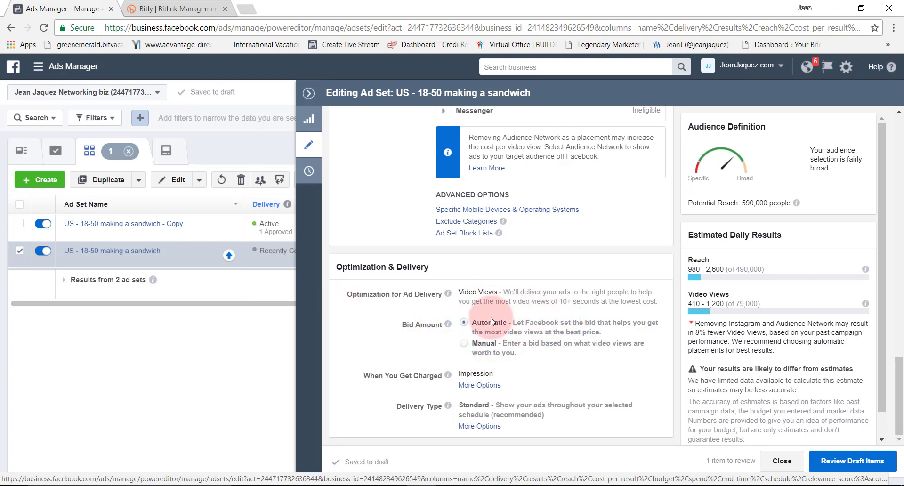
pyautogui.scroll(15, 551, 311)
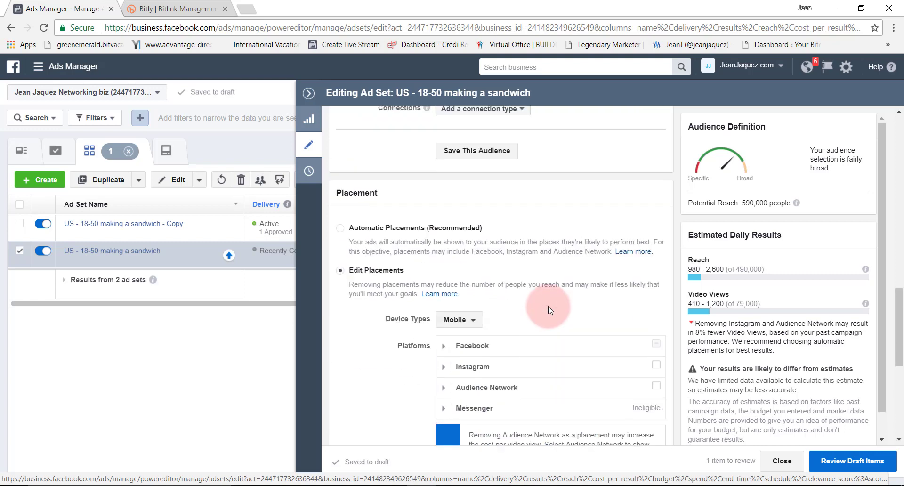
pyautogui.scroll(-15, 549, 309)
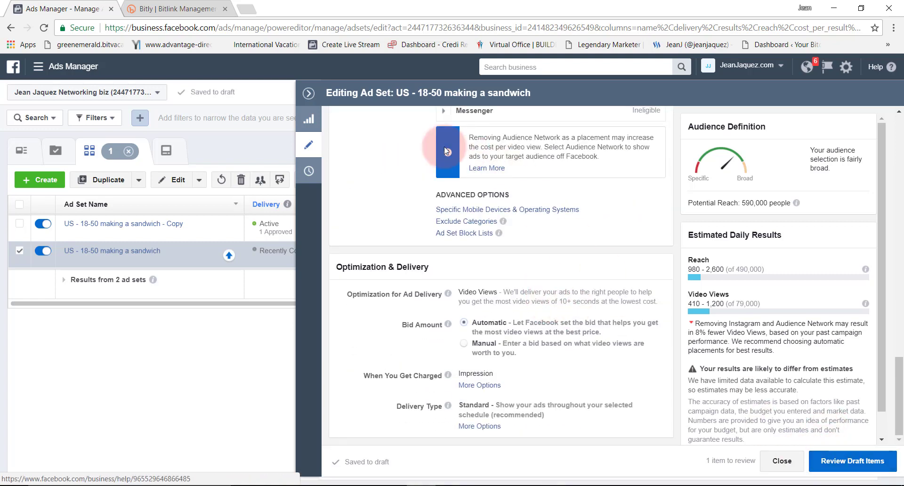
# - Open the ad set's parent campaign, Simple online business BA, and open its two ads for editing
pyautogui.scroll(20, 741, 232)
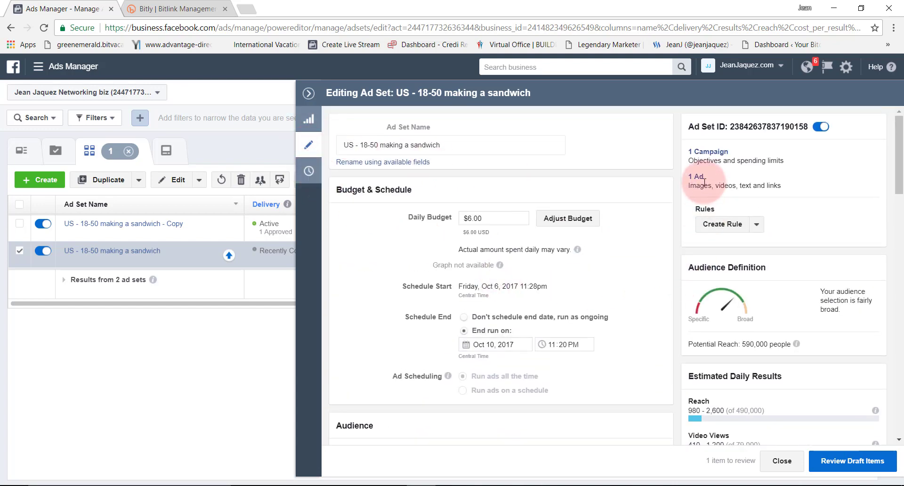
pyautogui.click(707, 152)
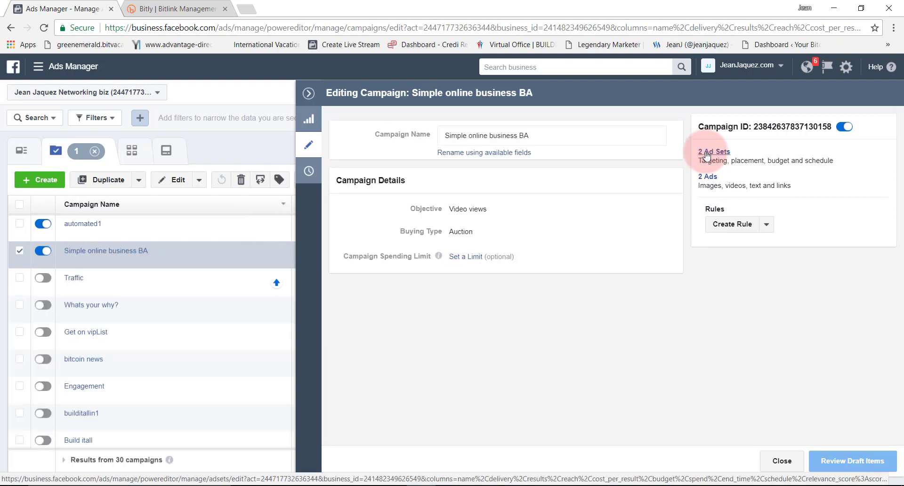
pyautogui.click(707, 178)
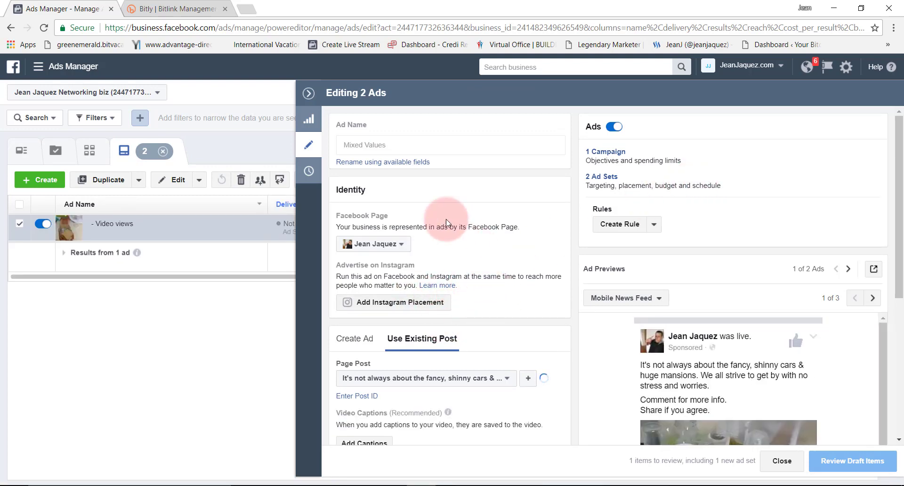
# - Review the ads' Facebook Page identity, existing page post settings and Mobile News Feed preview
pyautogui.scroll(-3, 477, 305)
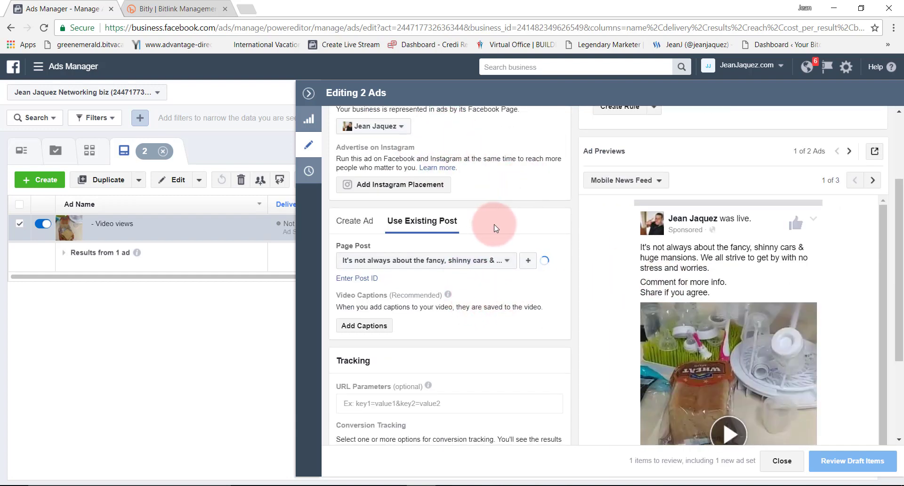
pyautogui.scroll(-3, 414, 205)
pyautogui.scroll(5, 359, 268)
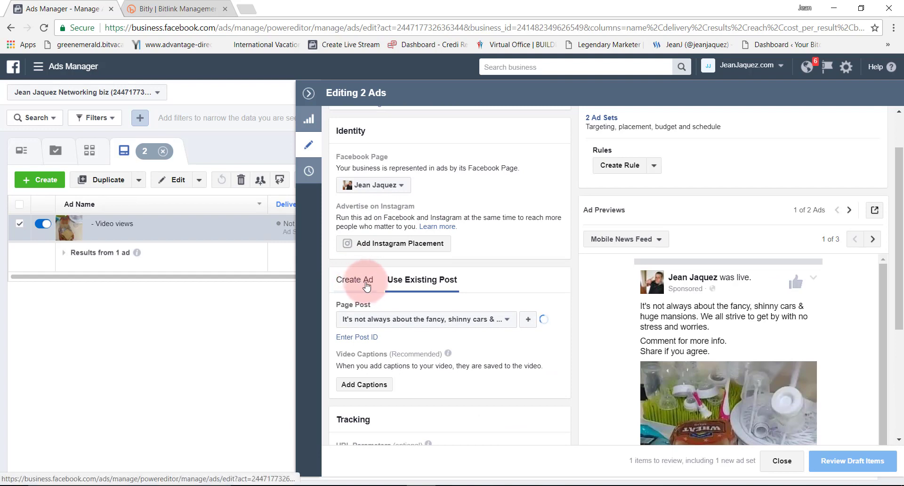
pyautogui.scroll(-1, 456, 273)
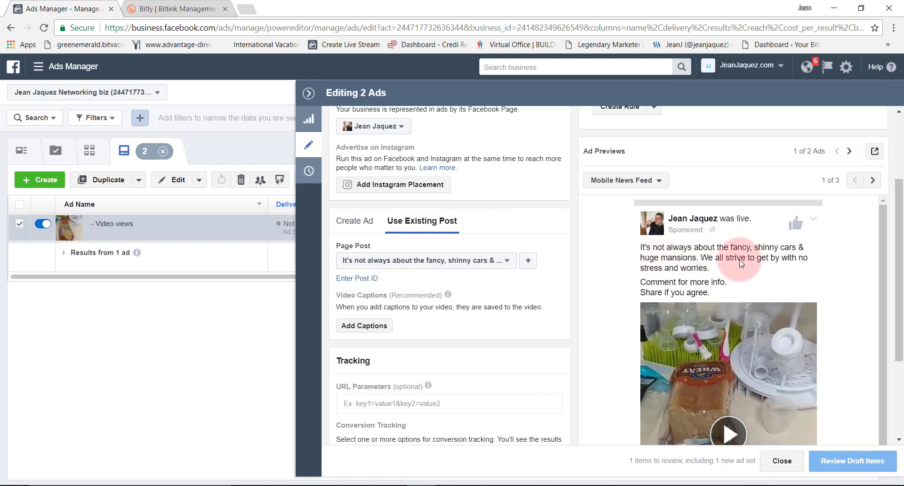
pyautogui.moveTo(883, 259); pyautogui.dragTo(880, 232)
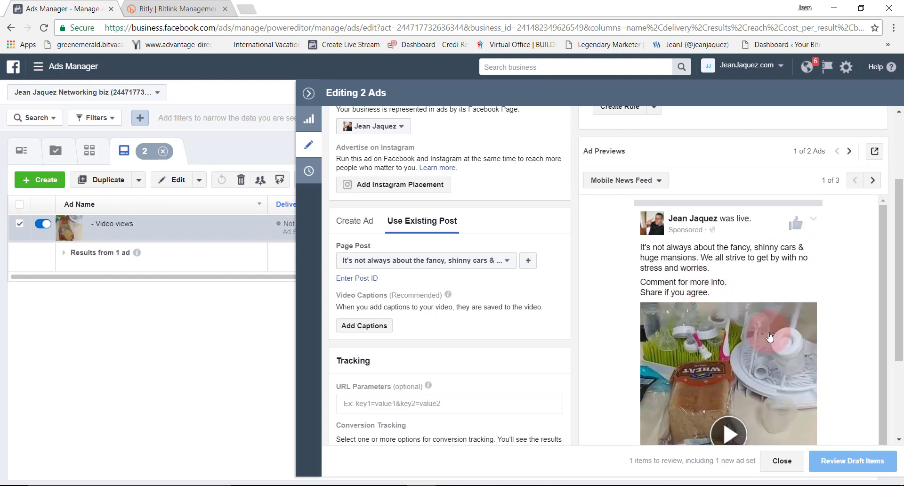
# - Play and pause the video in the ad preview, skip ahead to 1:26, and return it to the start
pyautogui.scroll(-5, 753, 327)
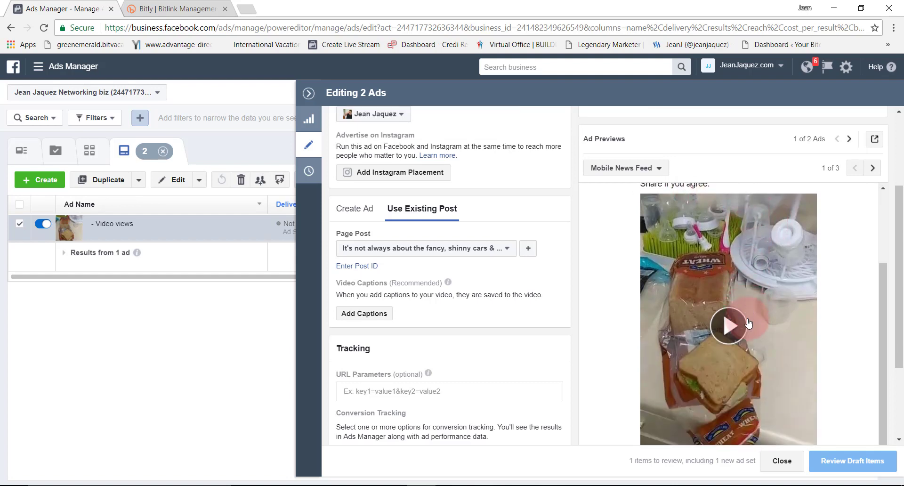
pyautogui.click(749, 323)
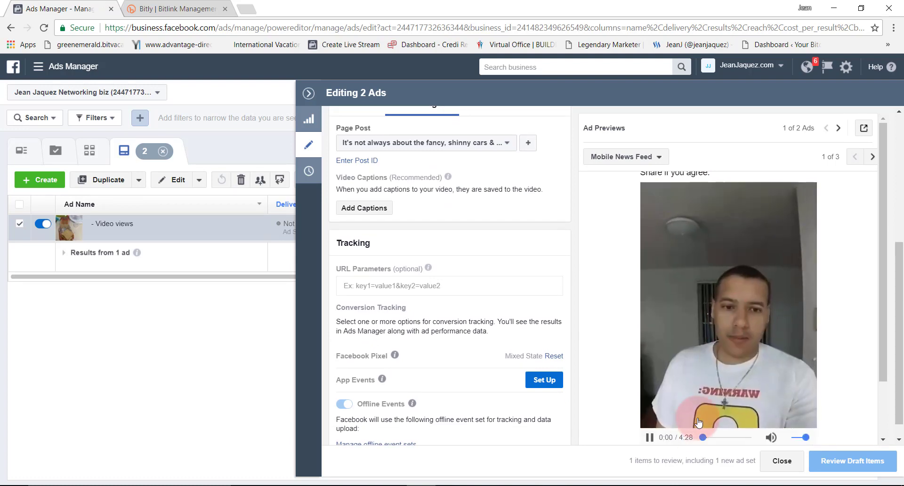
pyautogui.click(655, 439)
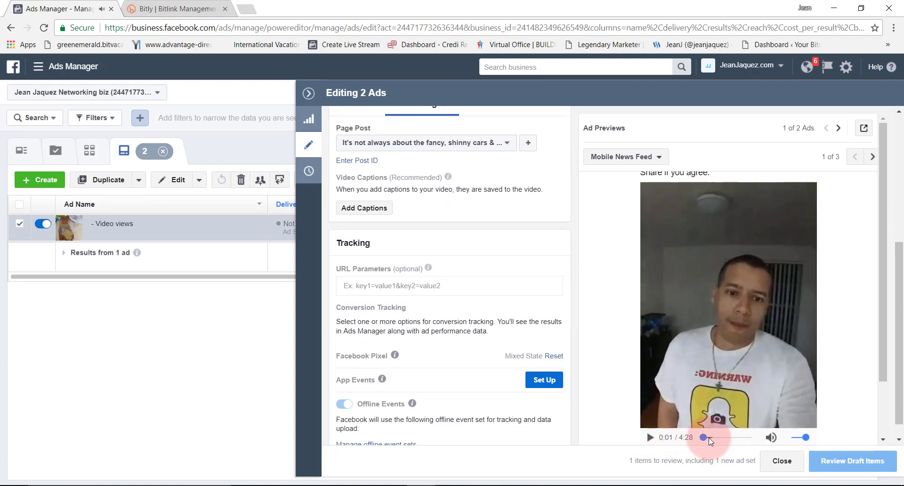
pyautogui.click(711, 438)
pyautogui.click(717, 437)
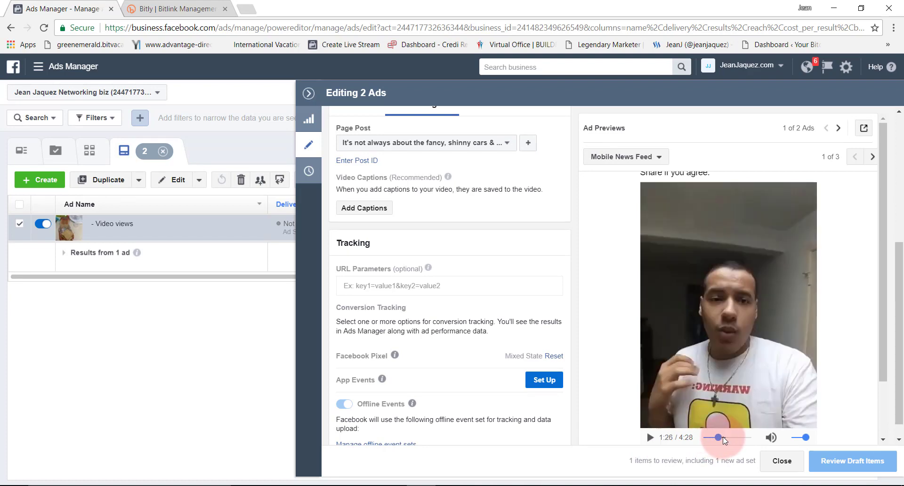
pyautogui.moveTo(725, 440); pyautogui.dragTo(689, 441)
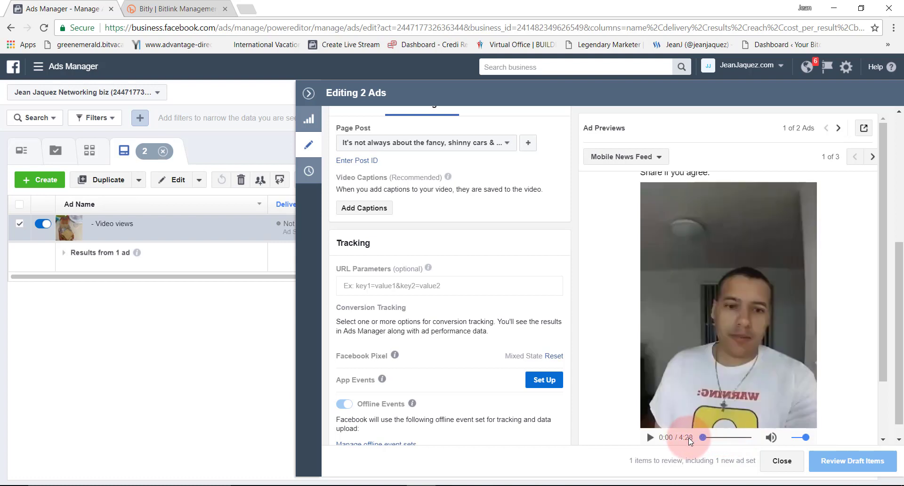
# - Review the Tracking settings of the two ads and close the ad editor
pyautogui.scroll(6, 583, 355)
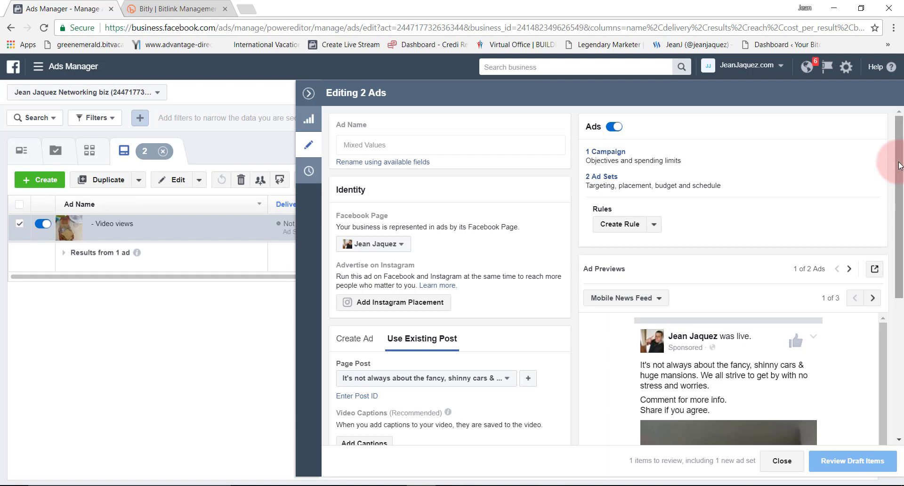
pyautogui.moveTo(900, 166); pyautogui.dragTo(899, 294)
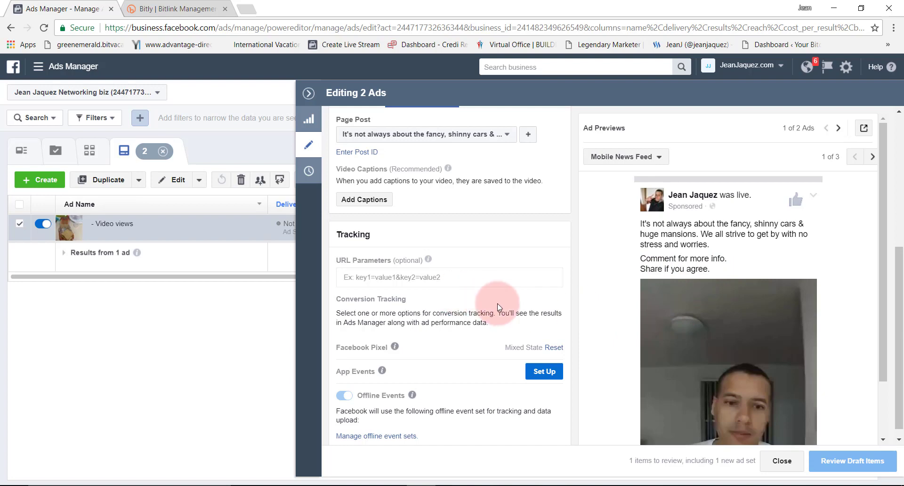
pyautogui.scroll(-1, 494, 295)
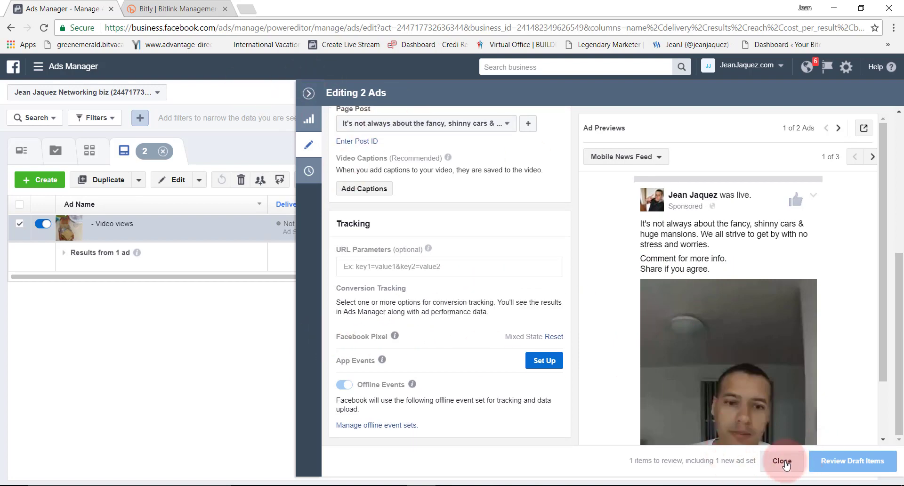
pyautogui.click(784, 462)
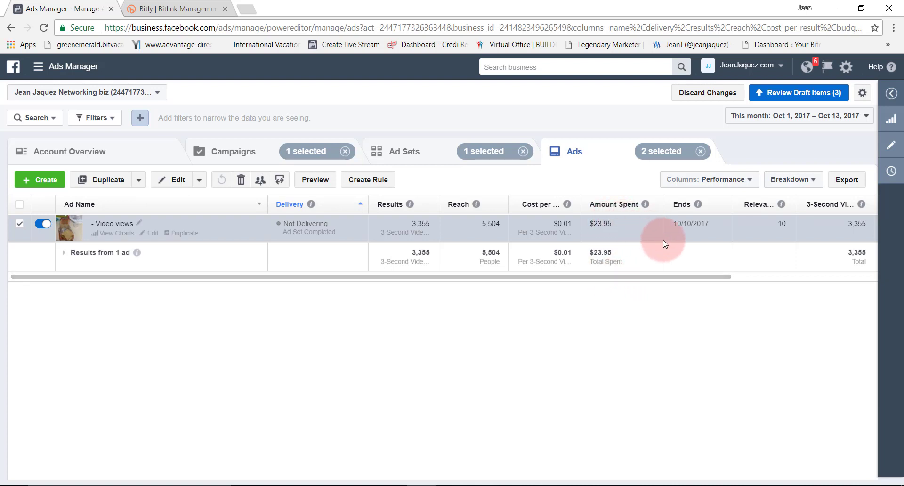
# - Adjust the column widths in the ads table and examine its relevance score and video view metrics
pyautogui.moveTo(699, 276); pyautogui.dragTo(794, 278)
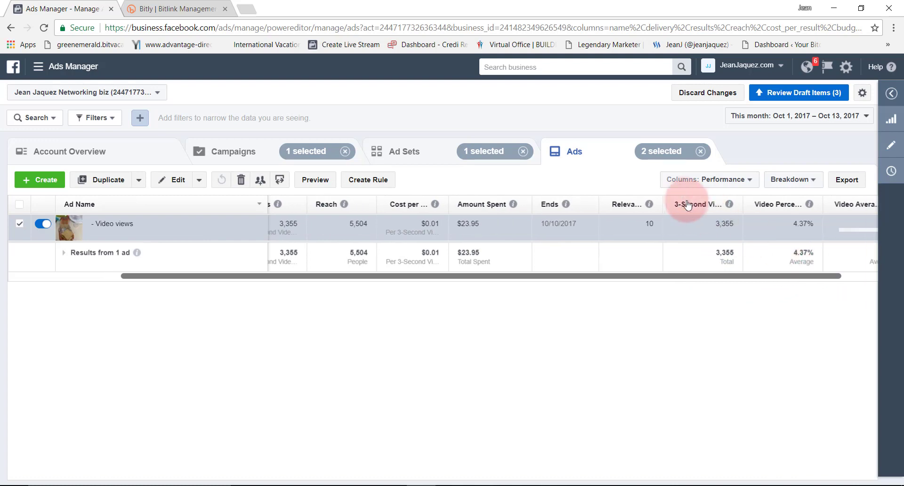
pyautogui.moveTo(686, 210); pyautogui.dragTo(651, 209)
pyautogui.moveTo(697, 277); pyautogui.dragTo(787, 277)
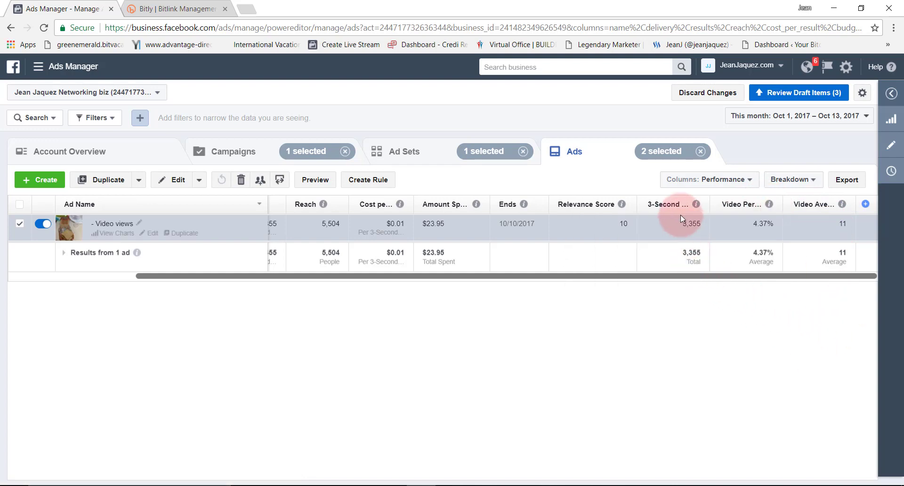
pyautogui.moveTo(697, 207)
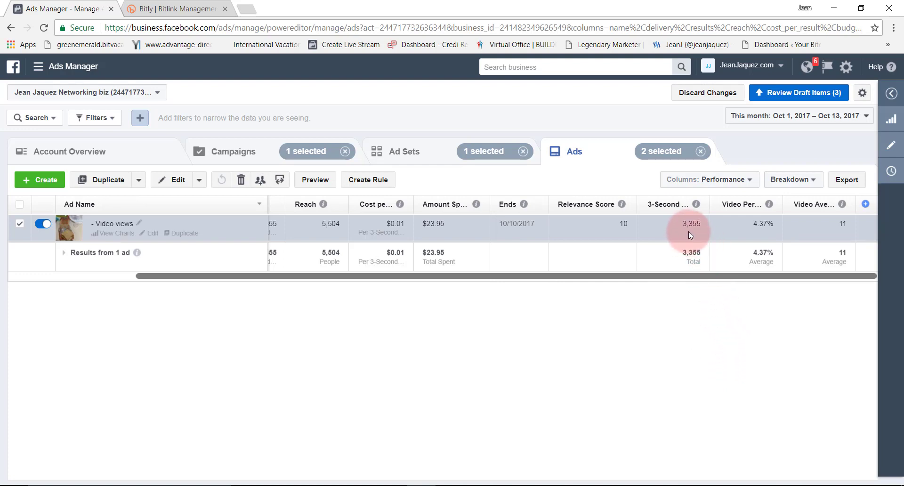
# - Switch the ads table to the Comments result column preset and examine its post comment and engagement metrics
pyautogui.click(747, 179)
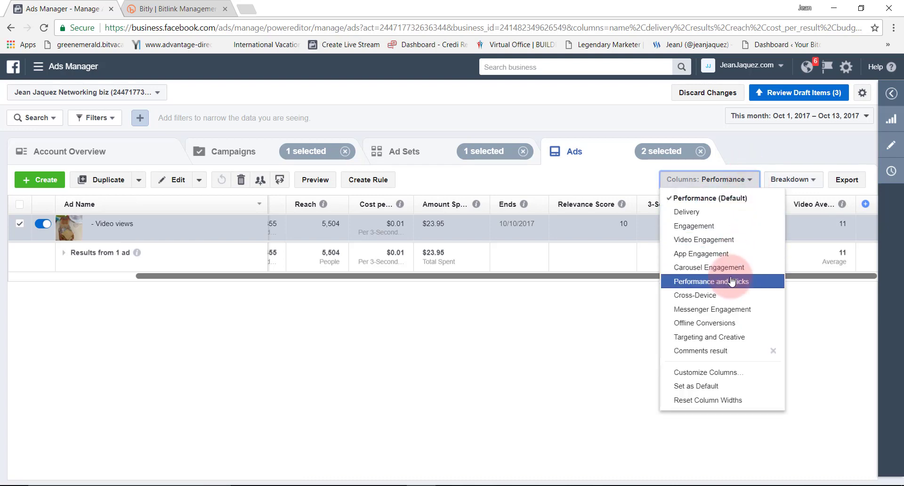
pyautogui.click(702, 351)
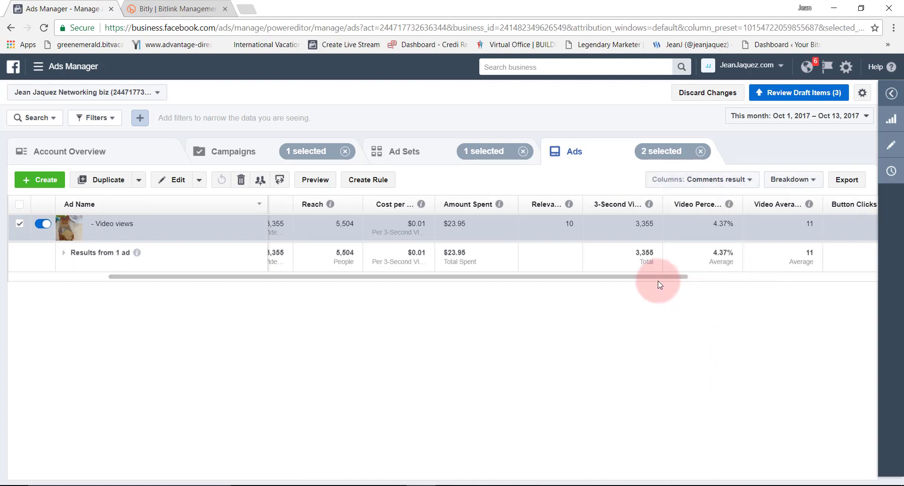
pyautogui.moveTo(665, 277); pyautogui.dragTo(781, 263)
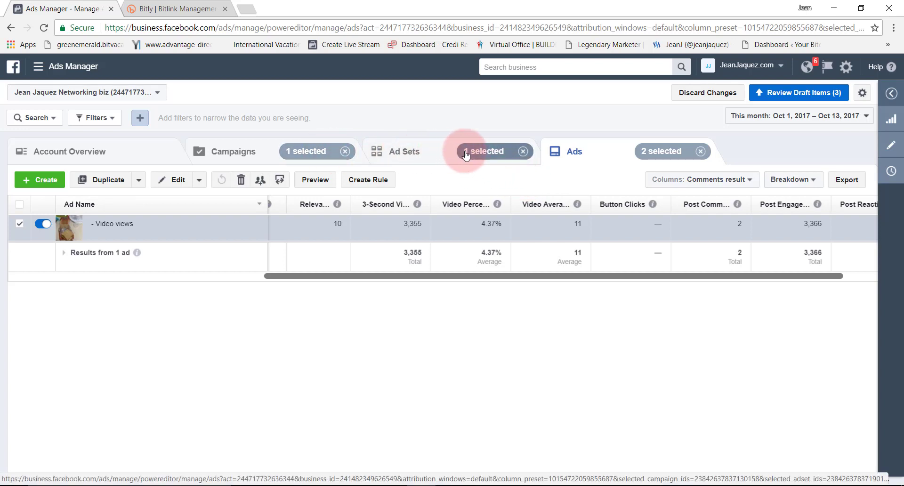
# - View the charts for the Video views ad and review its People Reached, Amount Spent, Demographics and Placement insights
pyautogui.moveTo(111, 229)
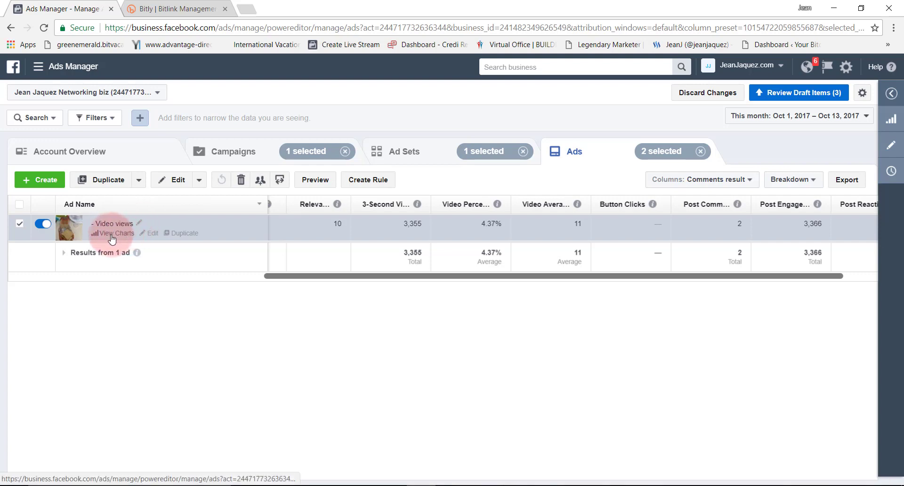
pyautogui.click(112, 234)
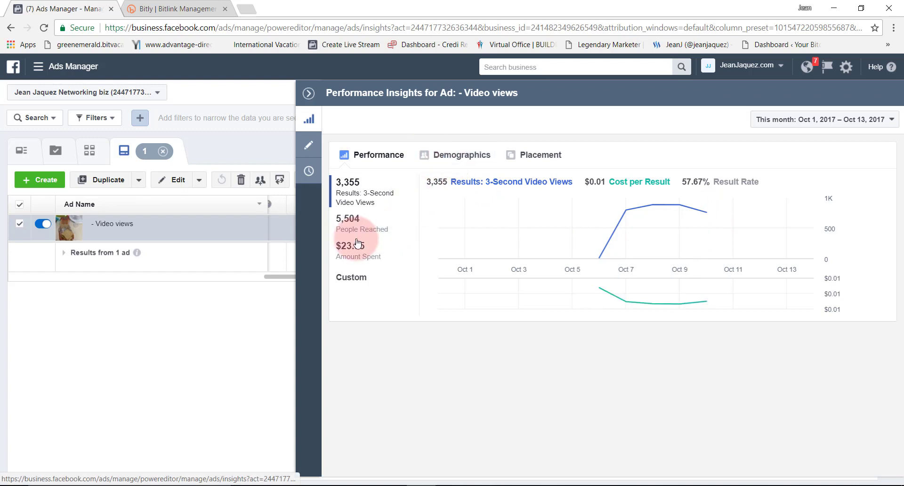
pyautogui.click(372, 221)
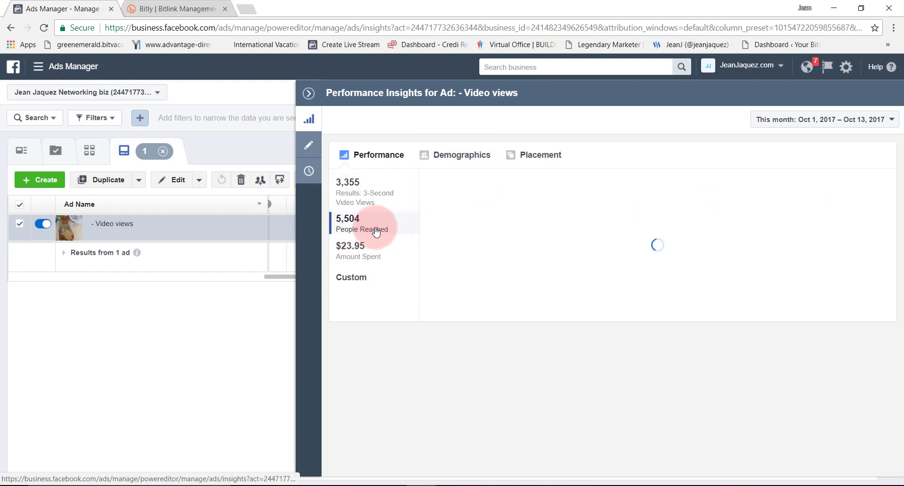
pyautogui.click(359, 256)
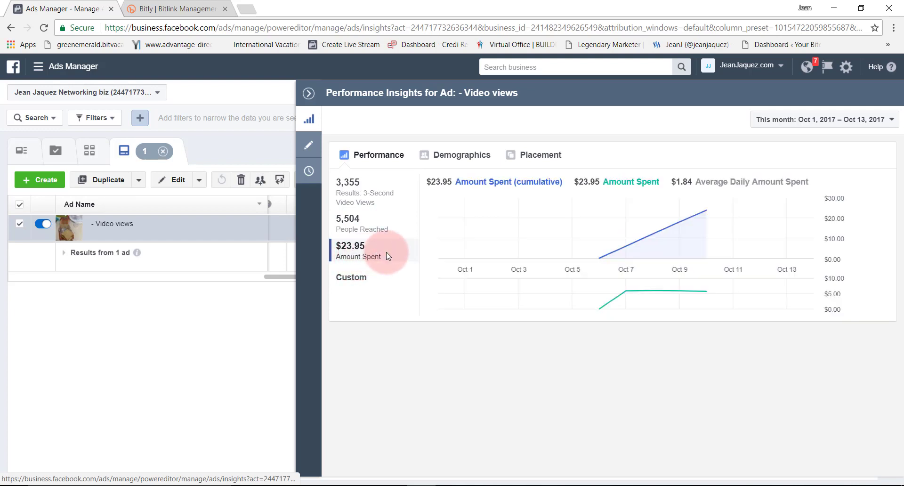
pyautogui.click(469, 157)
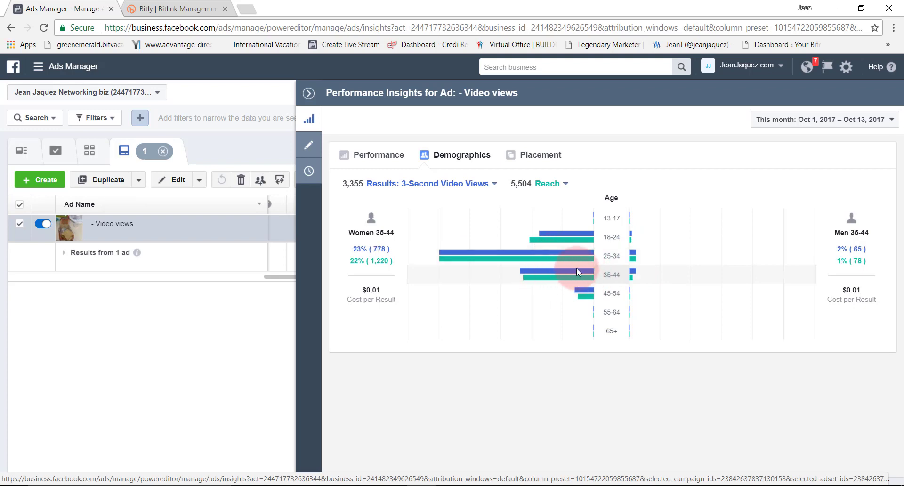
pyautogui.click(536, 153)
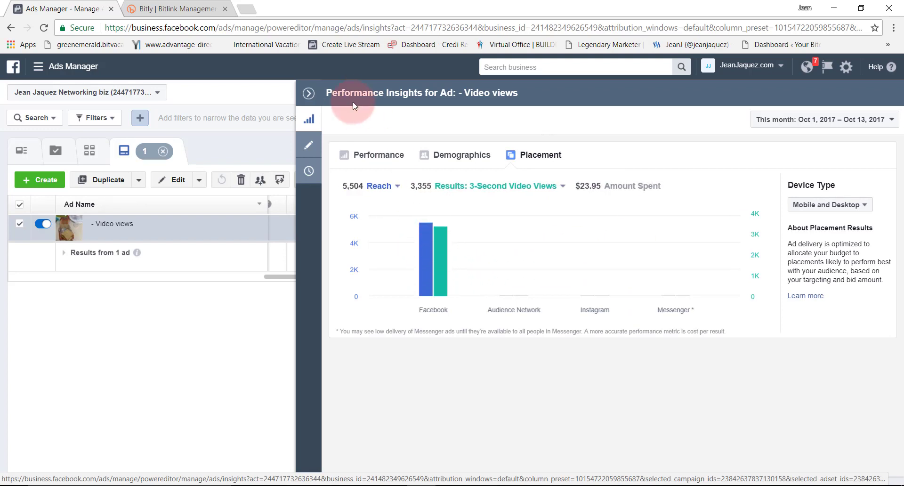
# - Close the ad's performance insights and return to the campaign's ad sets list
pyautogui.click(309, 94)
pyautogui.click(419, 164)
pyautogui.click(290, 164)
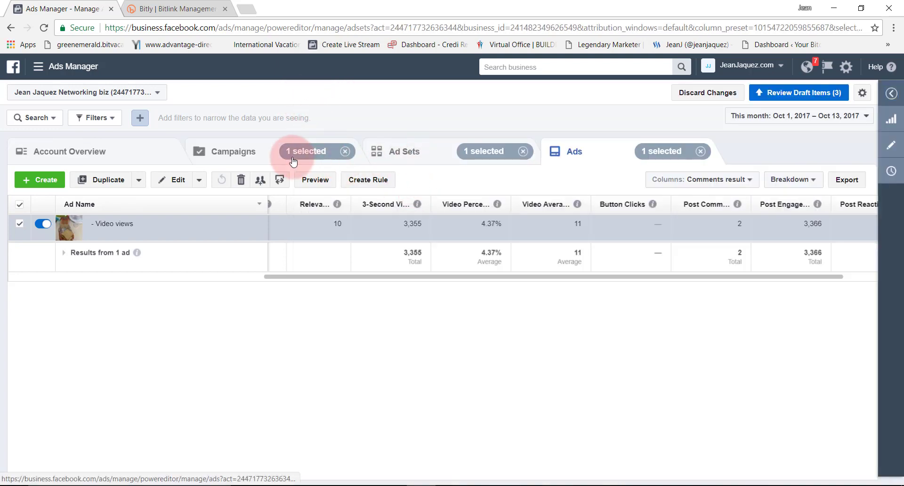
pyautogui.click(211, 243)
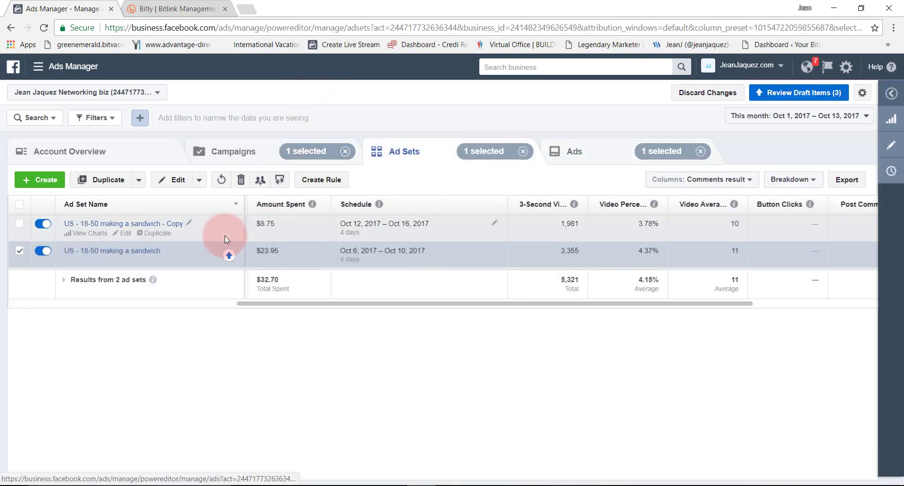
# - Open the ad set "US - 18-50 making a sandwich - Copy" for editing and review its budget, schedule and audience targeting
pyautogui.moveTo(171, 264)
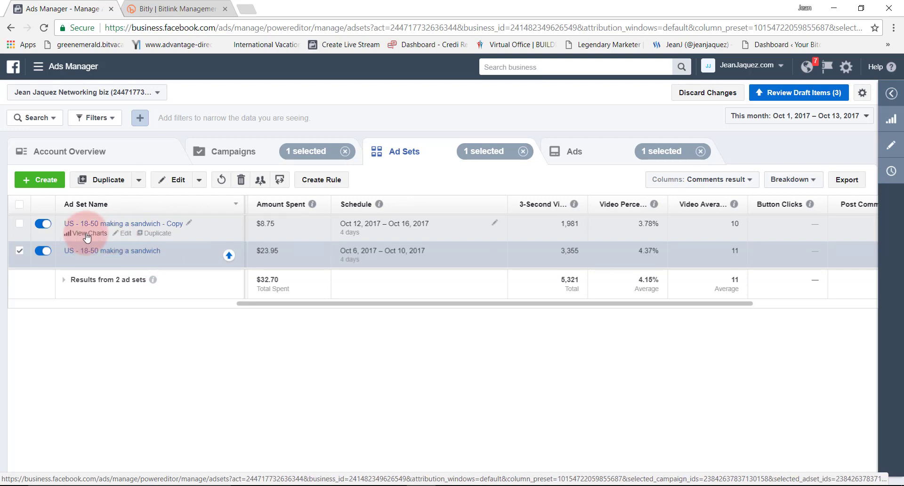
pyautogui.moveTo(131, 267)
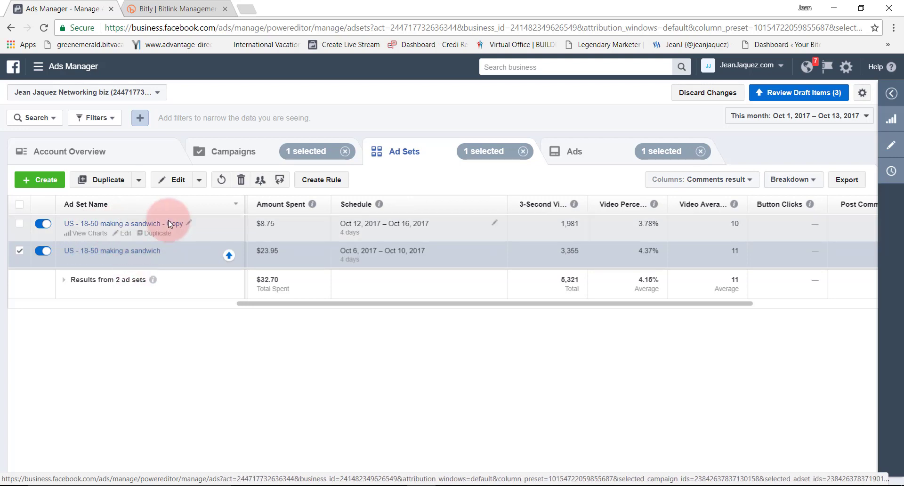
pyautogui.click(125, 234)
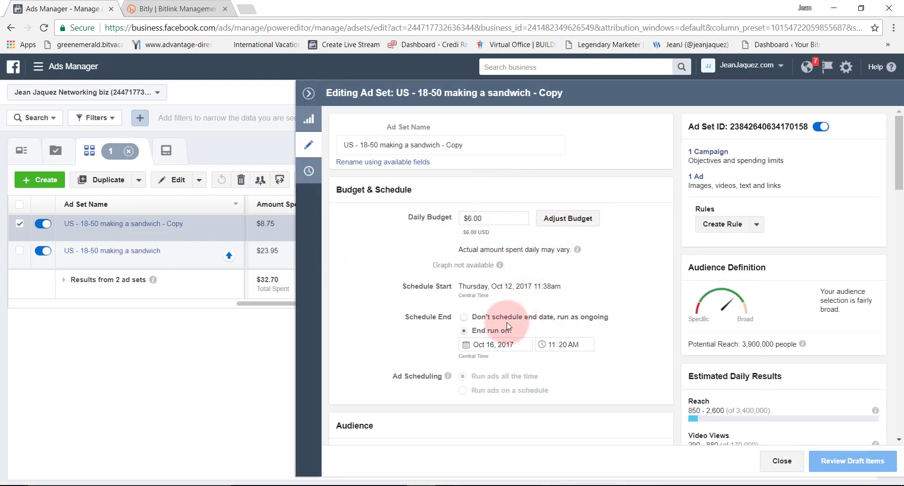
pyautogui.scroll(-1, 513, 321)
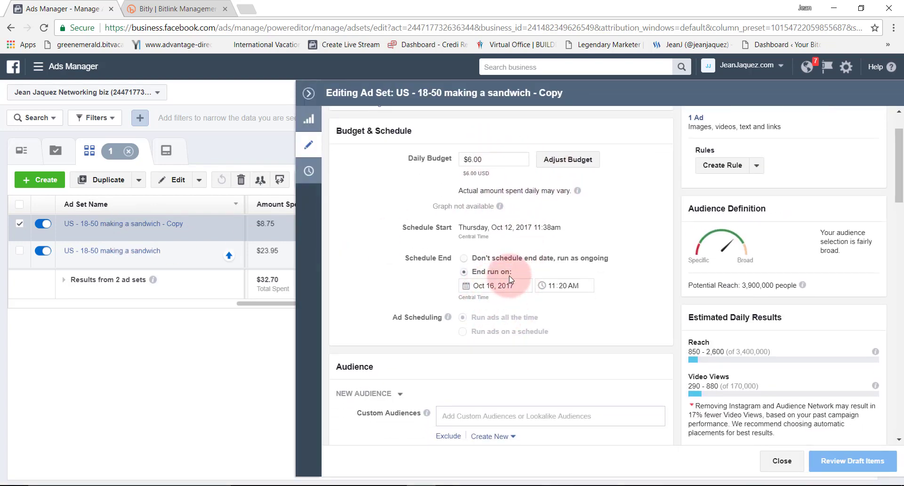
pyautogui.scroll(-2, 510, 276)
pyautogui.scroll(-4, 510, 276)
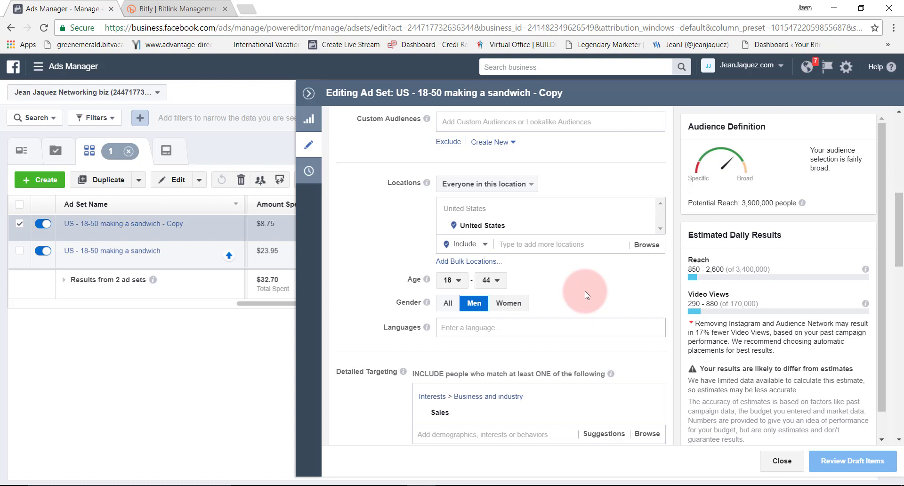
# - Remove the Entrepreneurship interest from the copied ad set's must-also-match targeting, then add it back
pyautogui.scroll(-4, 585, 292)
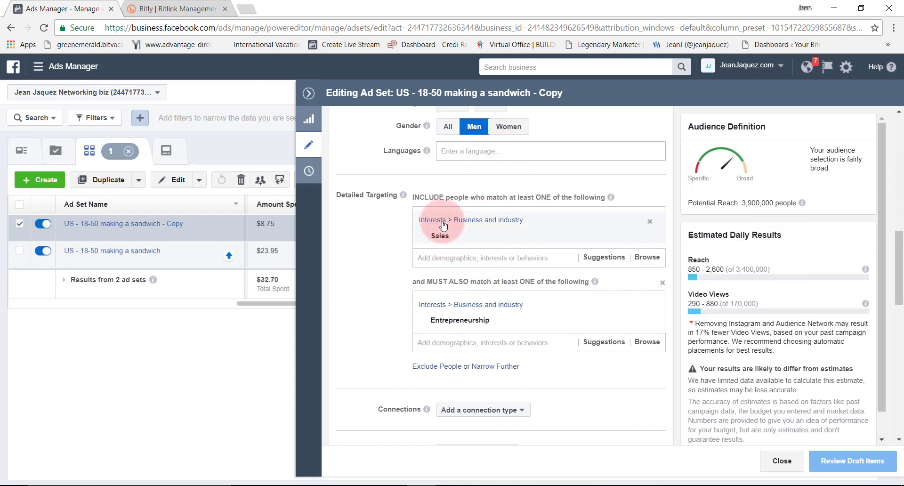
pyautogui.moveTo(471, 320)
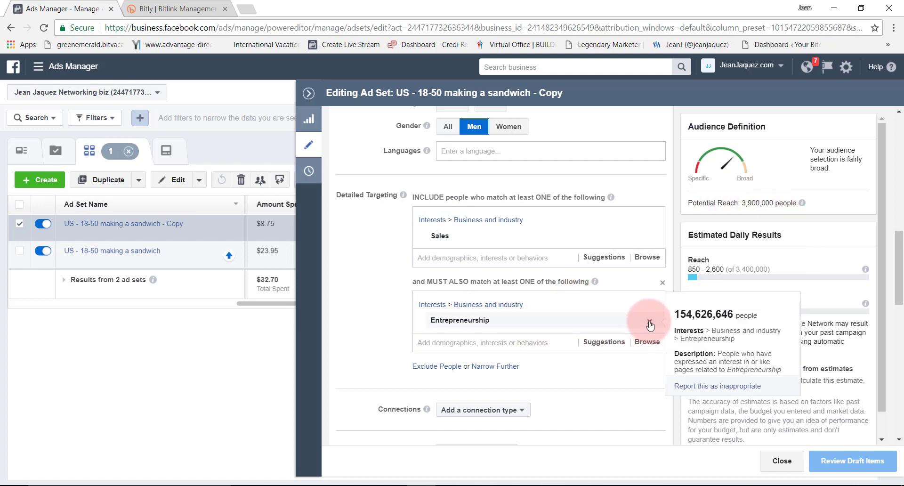
pyautogui.click(650, 323)
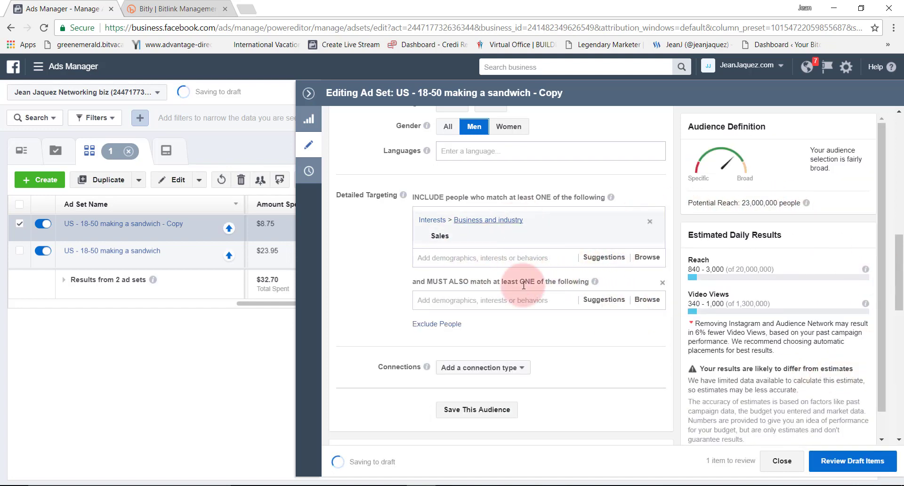
pyautogui.click(521, 302)
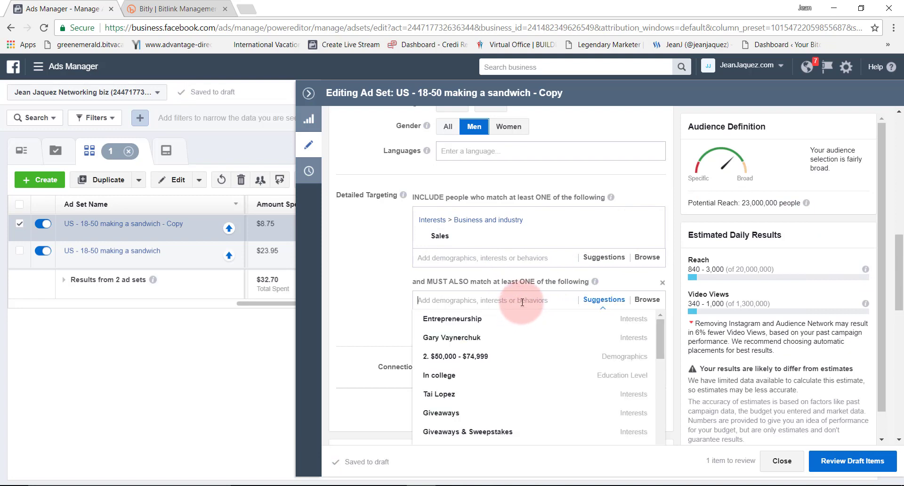
pyautogui.click(366, 274)
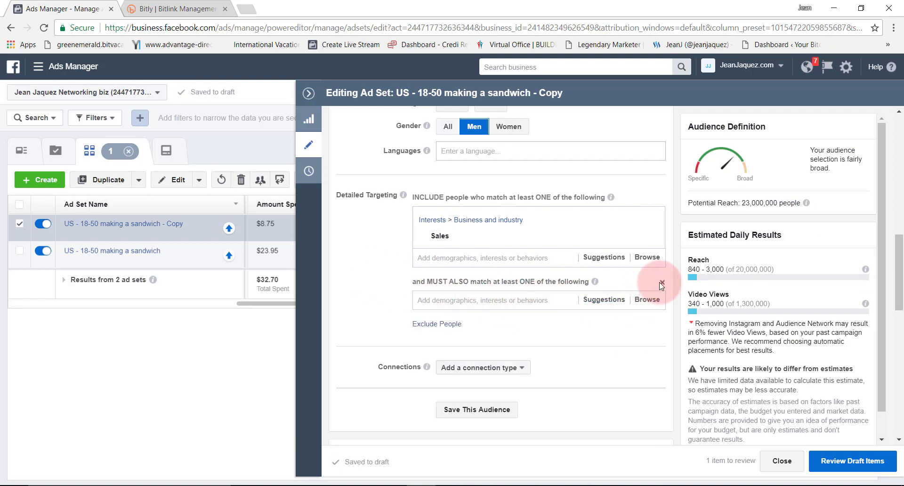
pyautogui.click(661, 284)
pyautogui.click(503, 282)
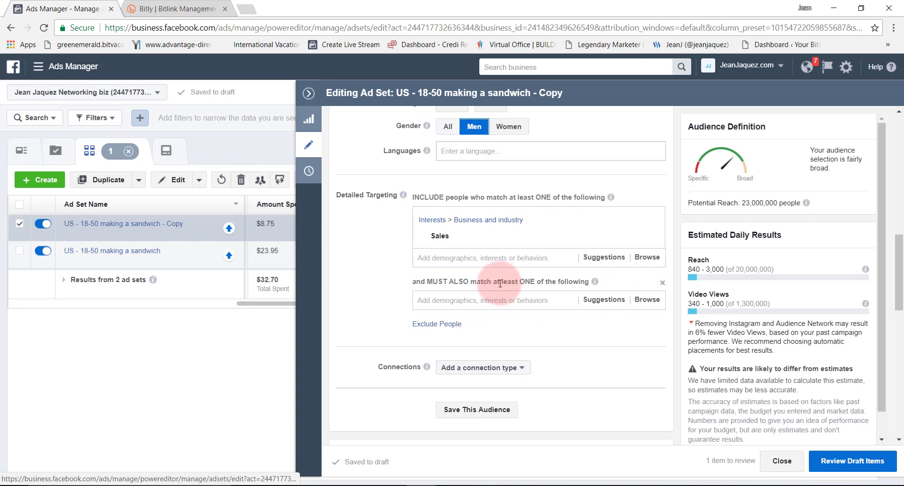
pyautogui.moveTo(443, 237)
pyautogui.click(477, 300)
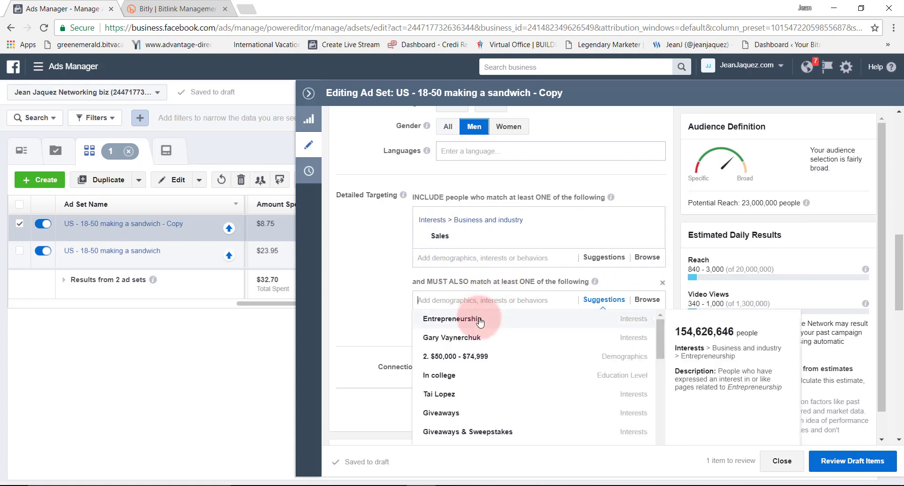
pyautogui.click(479, 320)
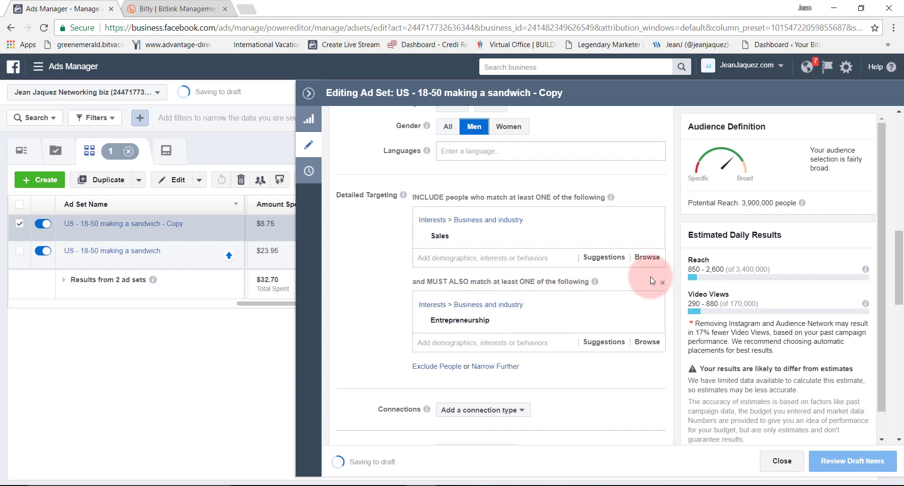
# - Review the copied ad set's placement, device, optimization and delivery settings
pyautogui.scroll(-3, 634, 293)
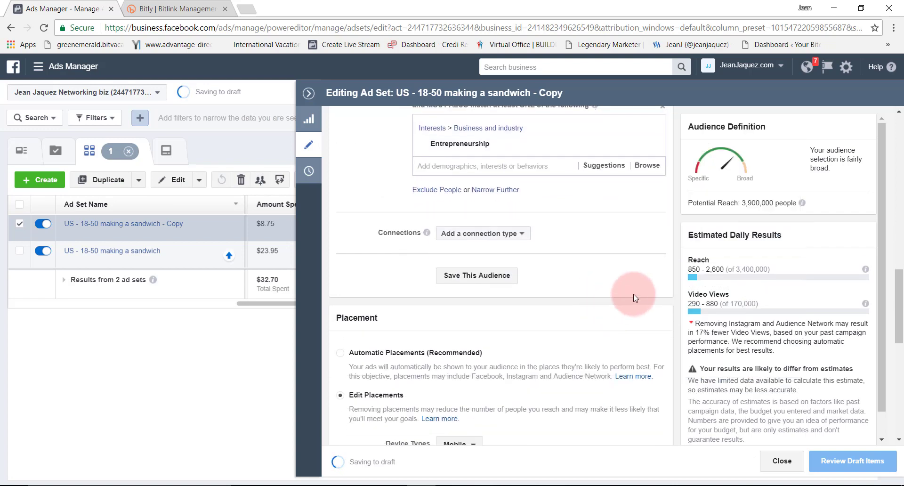
pyautogui.scroll(-3, 600, 276)
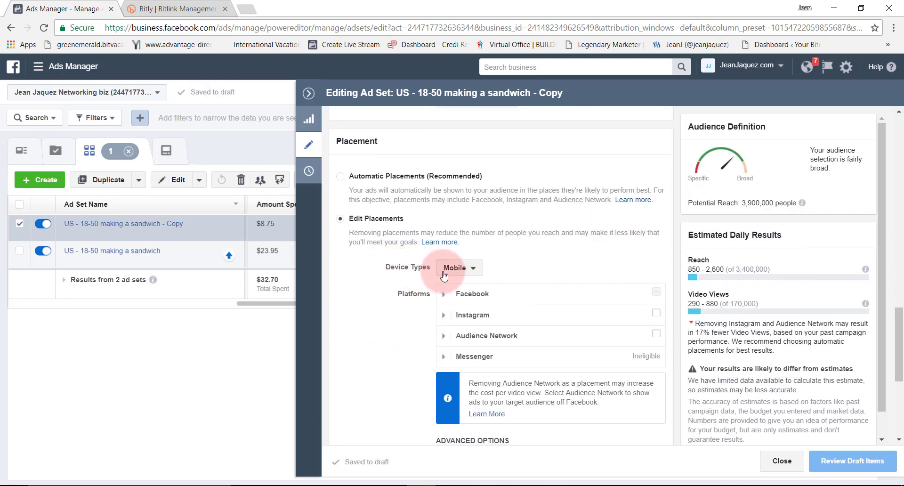
pyautogui.scroll(-3, 400, 283)
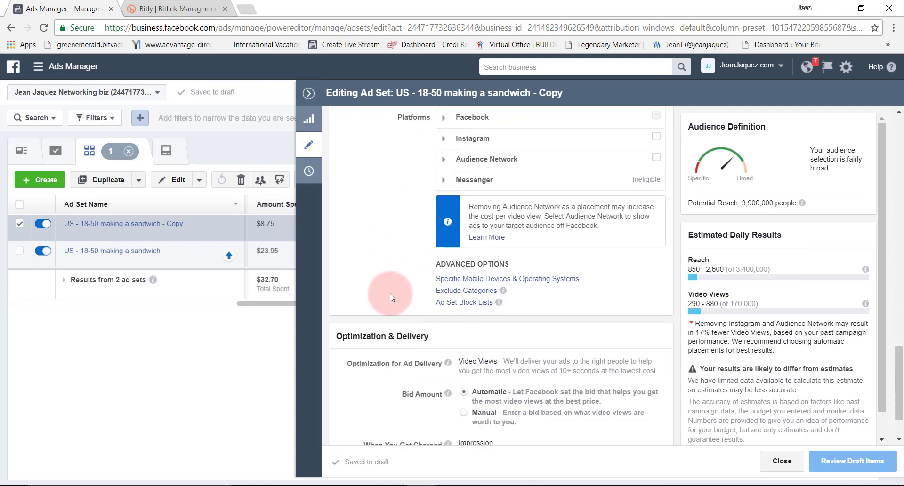
pyautogui.scroll(-1, 390, 293)
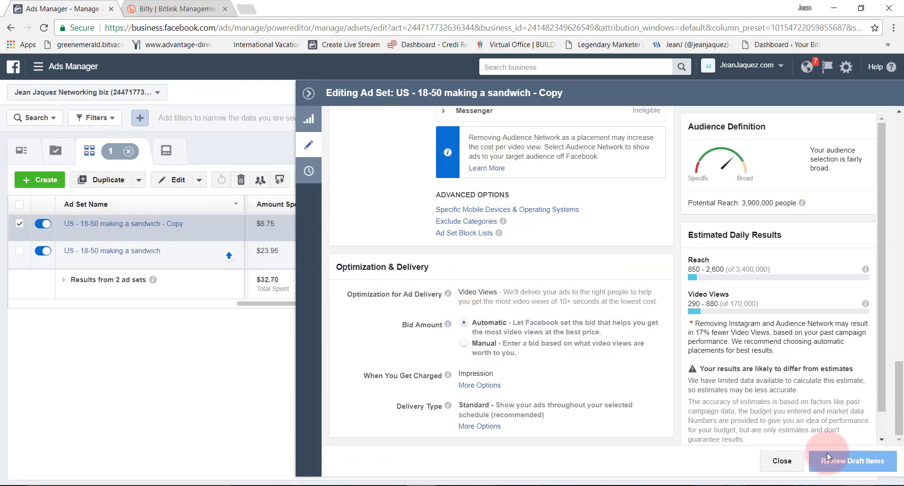
# - Close the ad set editor and compare both ad sets' delivery, results, reach and cost per result
pyautogui.click(781, 460)
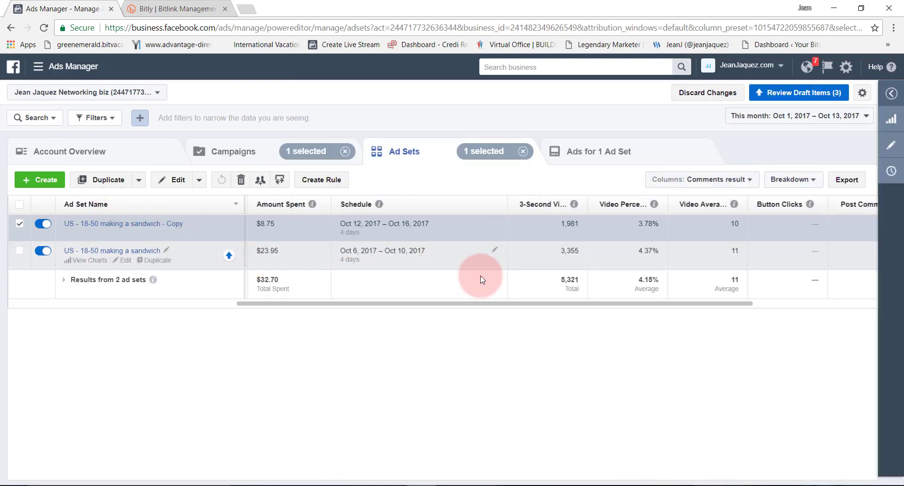
pyautogui.moveTo(565, 303); pyautogui.dragTo(312, 303)
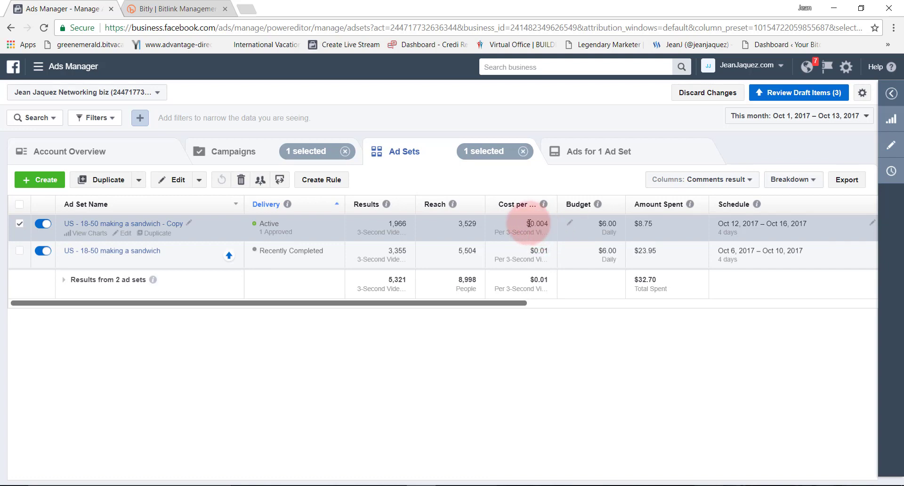
pyautogui.moveTo(597, 207)
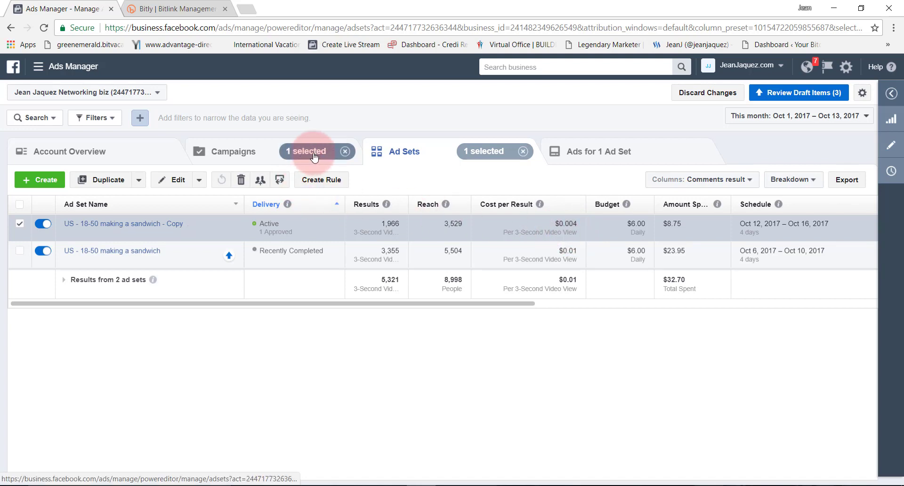
# - Return to the campaigns list and open all four ad sets of the automated1 campaign for editing
pyautogui.click(297, 156)
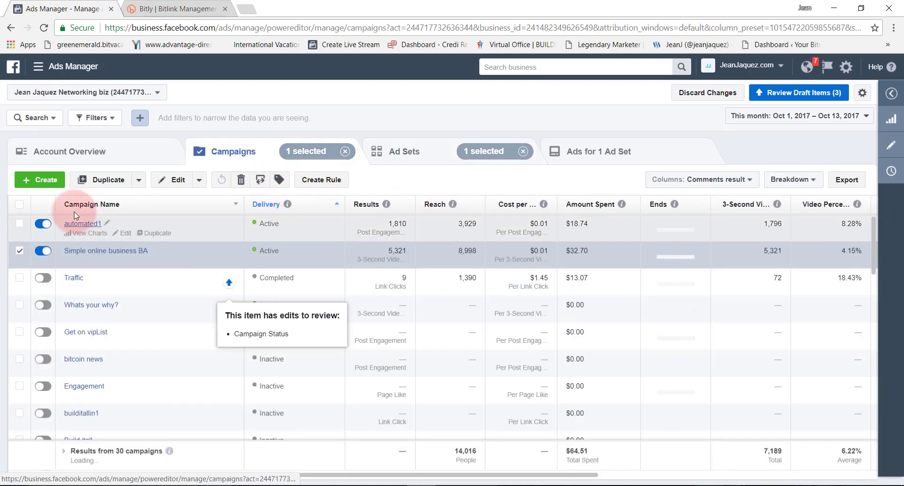
pyautogui.click(125, 238)
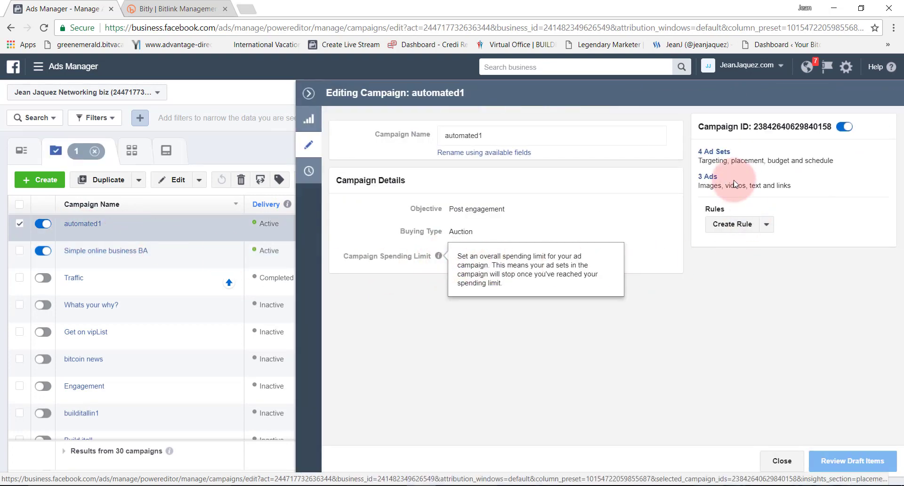
pyautogui.click(714, 152)
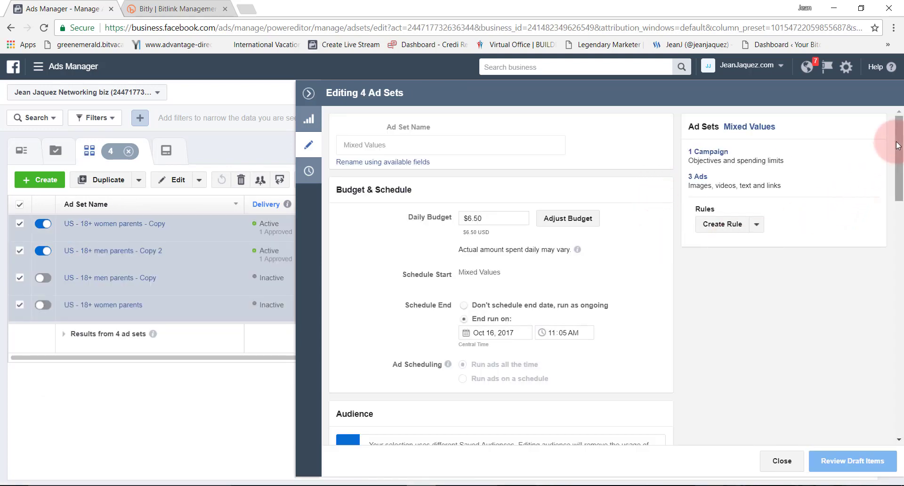
# - Review the four ad sets' shared budget, schedule, location, age, gender and detailed targeting
pyautogui.scroll(-1, 897, 145)
pyautogui.scroll(1, 897, 145)
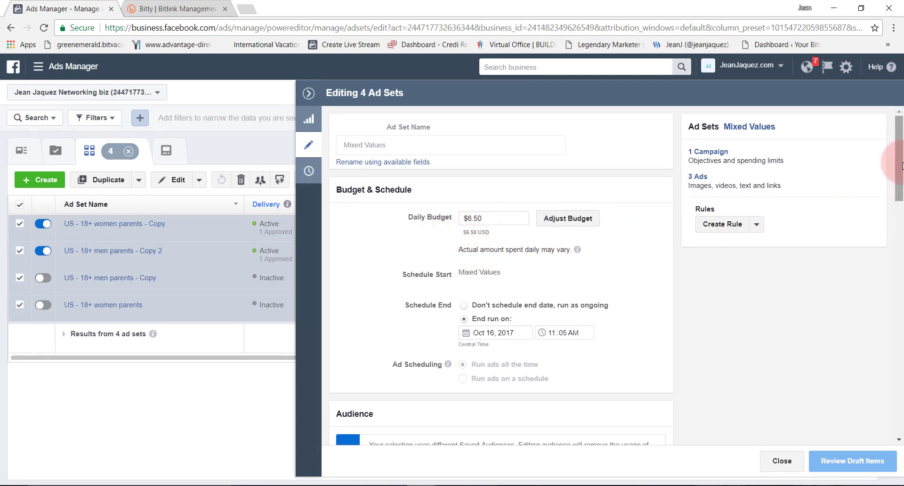
pyautogui.moveTo(898, 171); pyautogui.dragTo(900, 183)
pyautogui.scroll(-2, 900, 182)
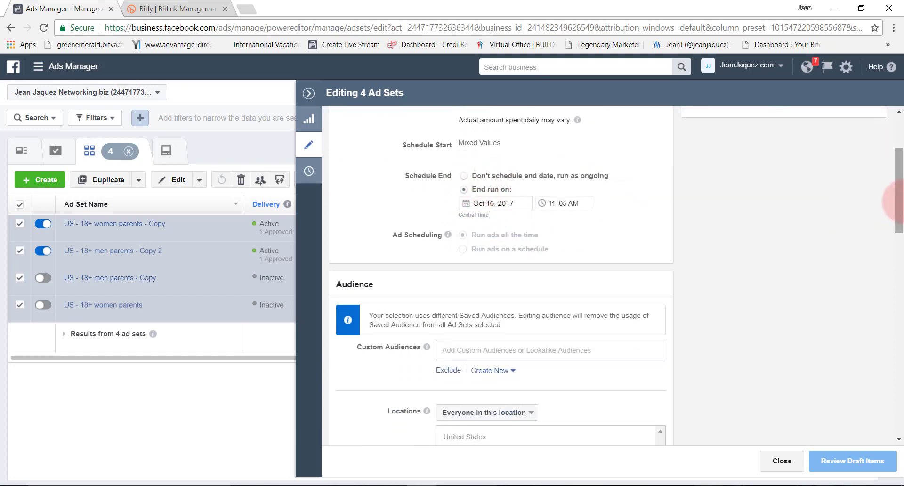
pyautogui.moveTo(898, 193); pyautogui.dragTo(898, 250)
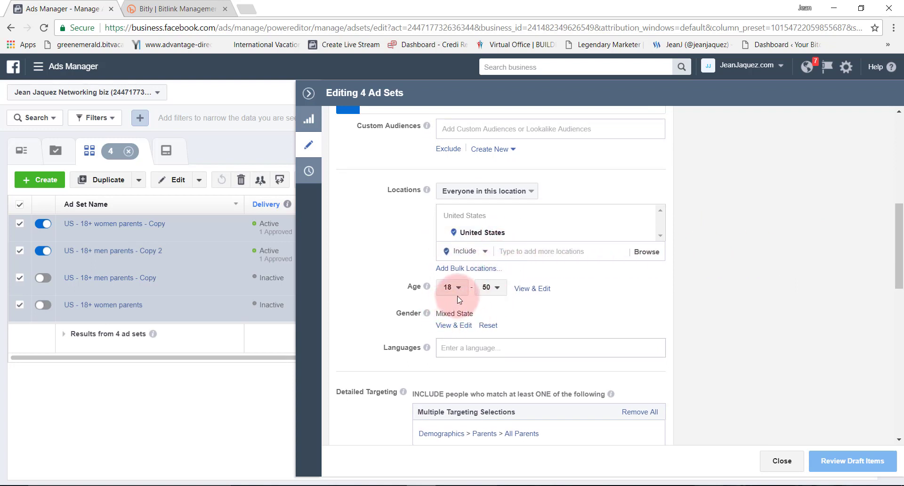
pyautogui.moveTo(894, 222); pyautogui.dragTo(903, 273)
pyautogui.moveTo(445, 281)
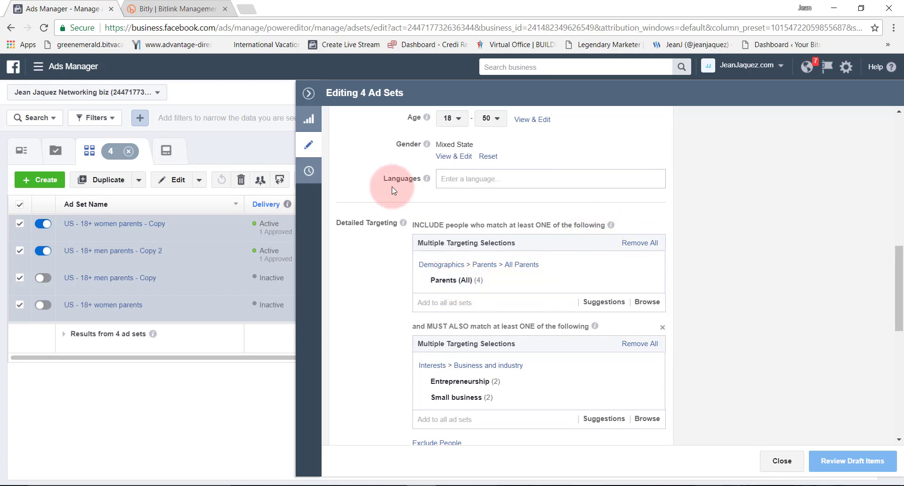
pyautogui.scroll(-3, 358, 234)
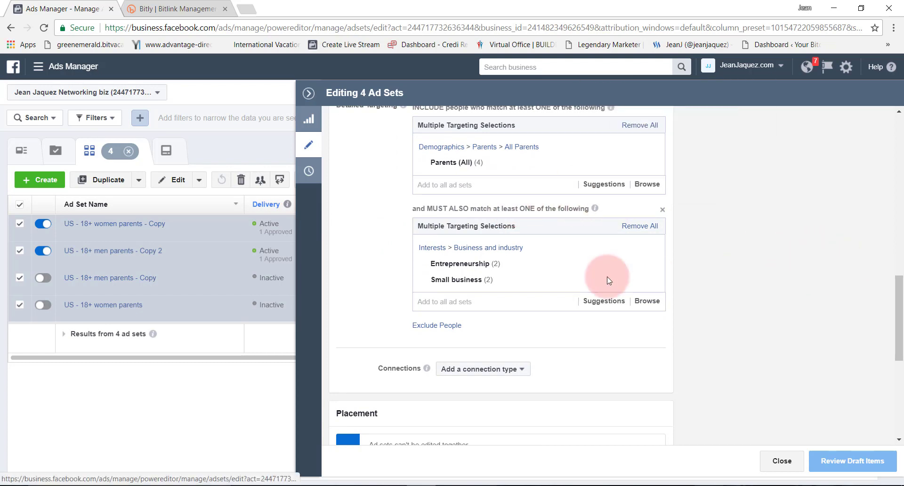
pyautogui.moveTo(471, 271)
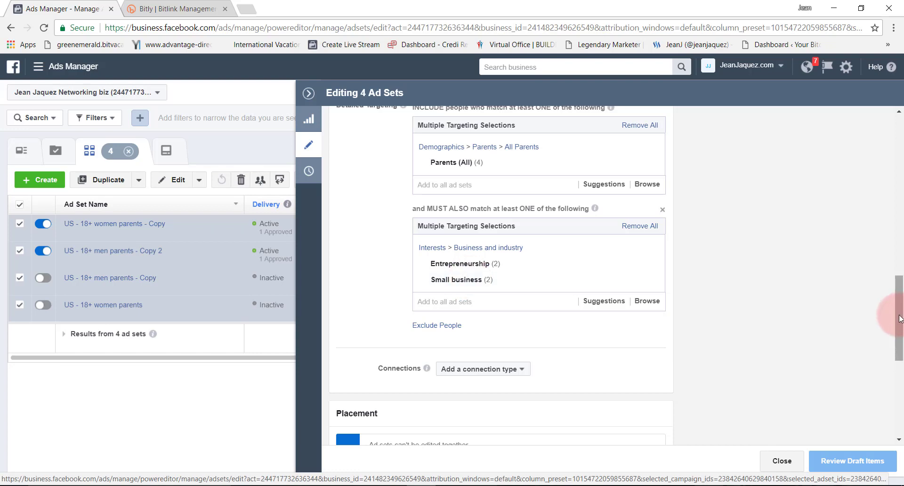
# - Switch the four ad sets' bid amount to Automatic and back to Manual
pyautogui.moveTo(900, 305); pyautogui.dragTo(900, 126)
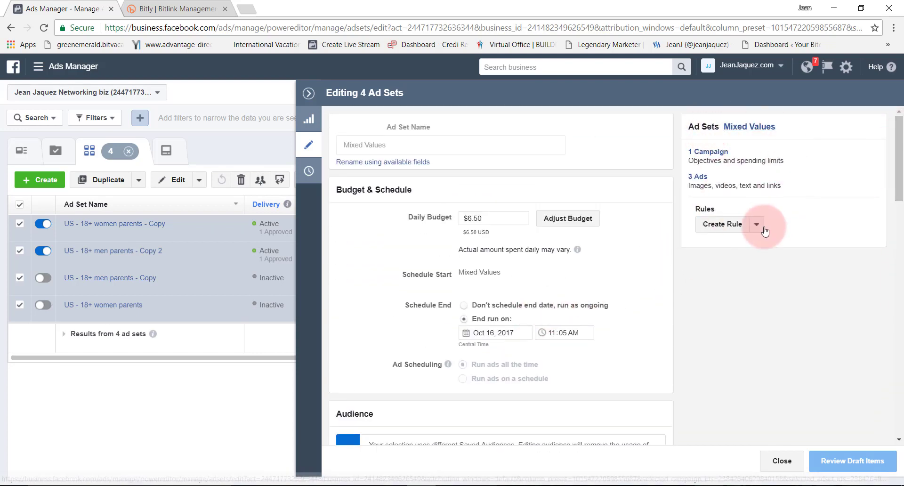
pyautogui.scroll(-3, 719, 136)
pyautogui.scroll(-12, 746, 262)
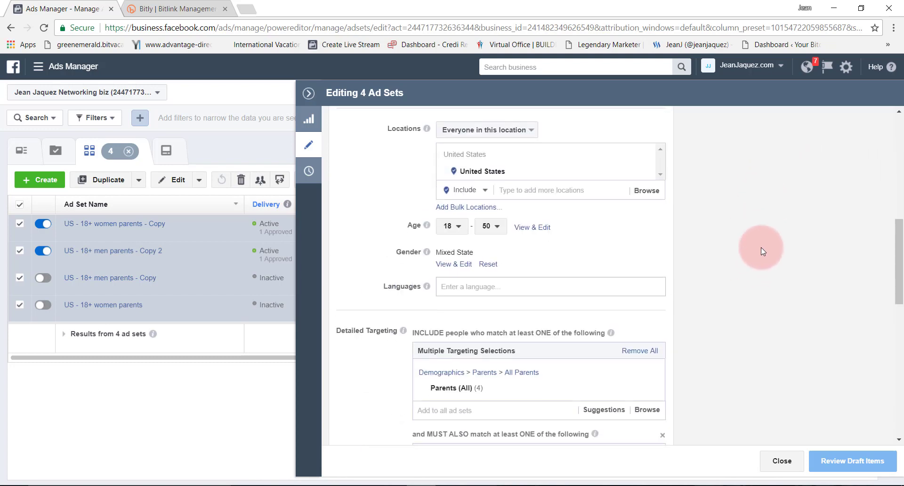
pyautogui.scroll(-5, 753, 224)
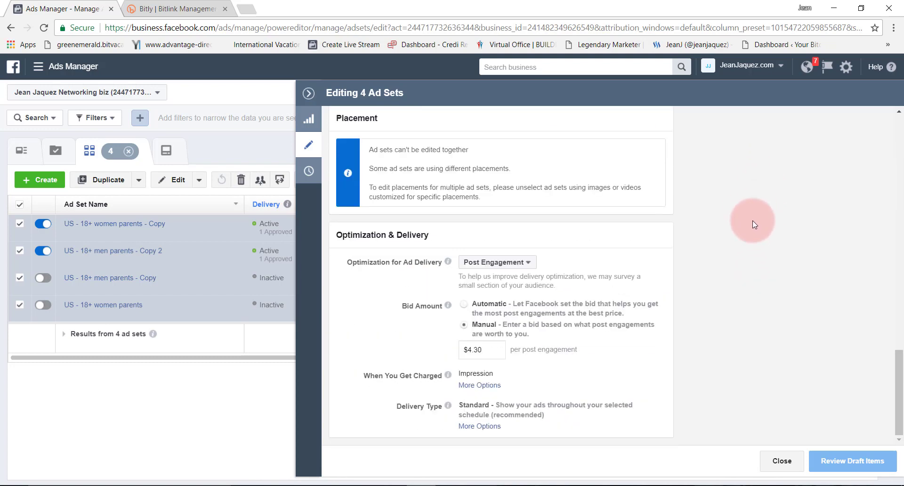
pyautogui.click(464, 306)
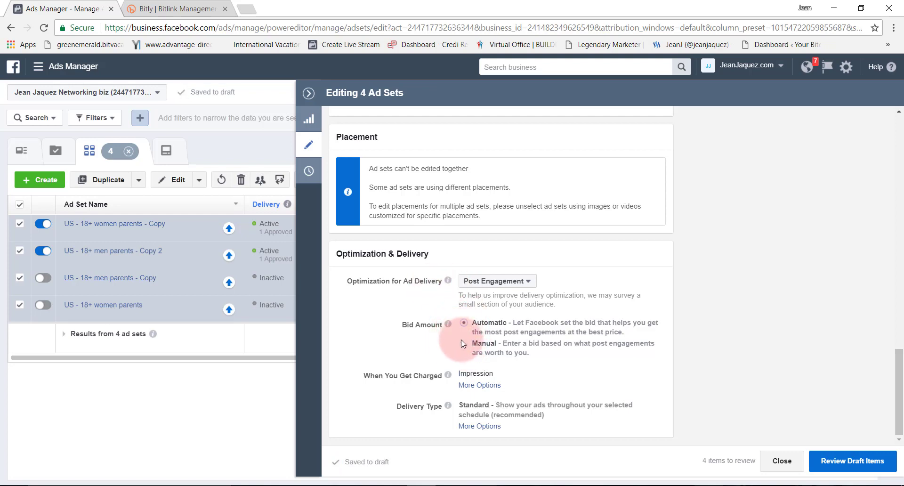
pyautogui.click(463, 343)
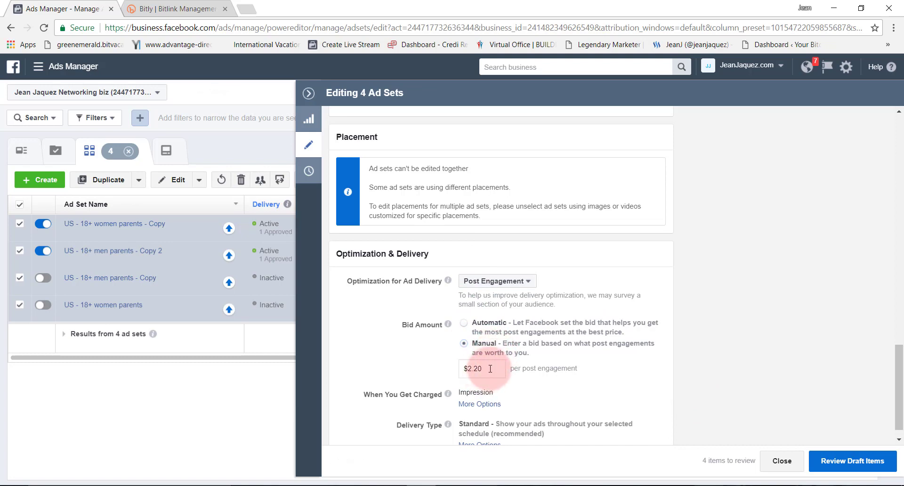
# - Set the four ad sets' manual bid to $4.50 per post engagement
pyautogui.click(482, 368)
pyautogui.doubleClick(486, 370)
pyautogui.click(491, 370)
pyautogui.moveTo(490, 370); pyautogui.dragTo(450, 370)
pyautogui.click(477, 369)
pyautogui.tripleClick(487, 371)
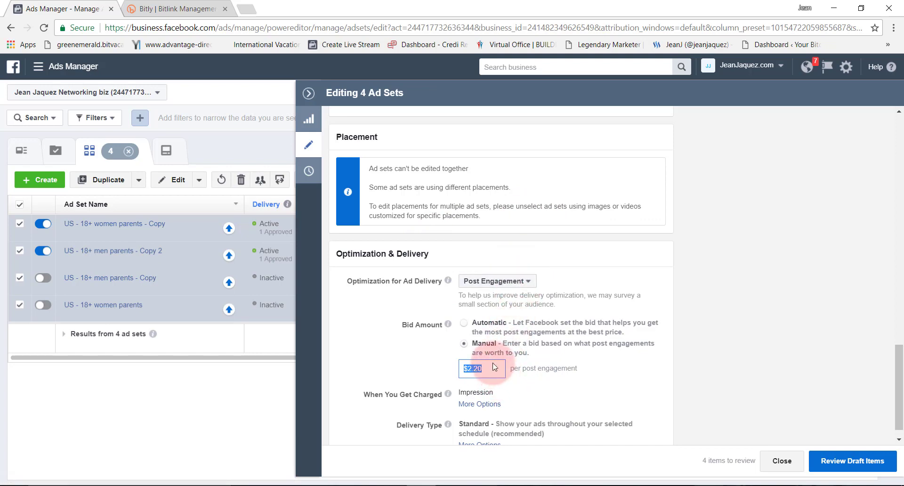
pyautogui.write('4')
pyautogui.write('.50')
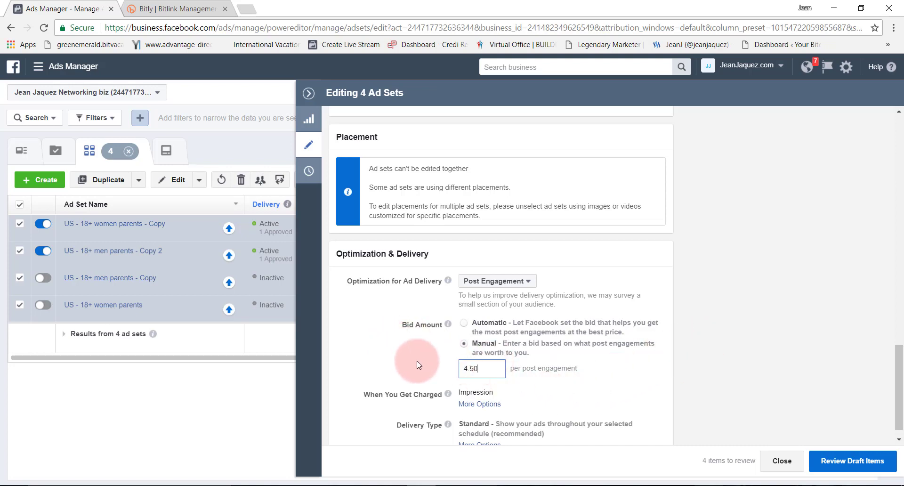
pyautogui.click(435, 360)
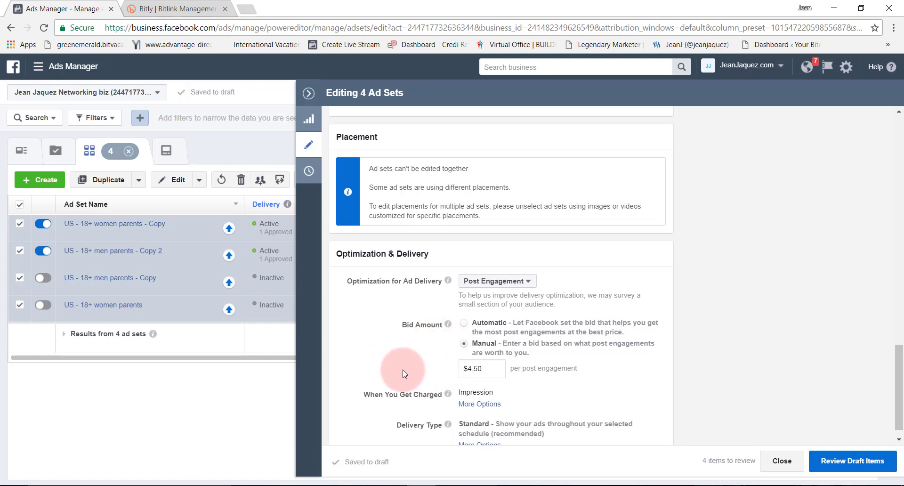
# - Recheck the age range, Parents demographic and business interests in the four ad sets' audience targeting
pyautogui.scroll(15, 403, 369)
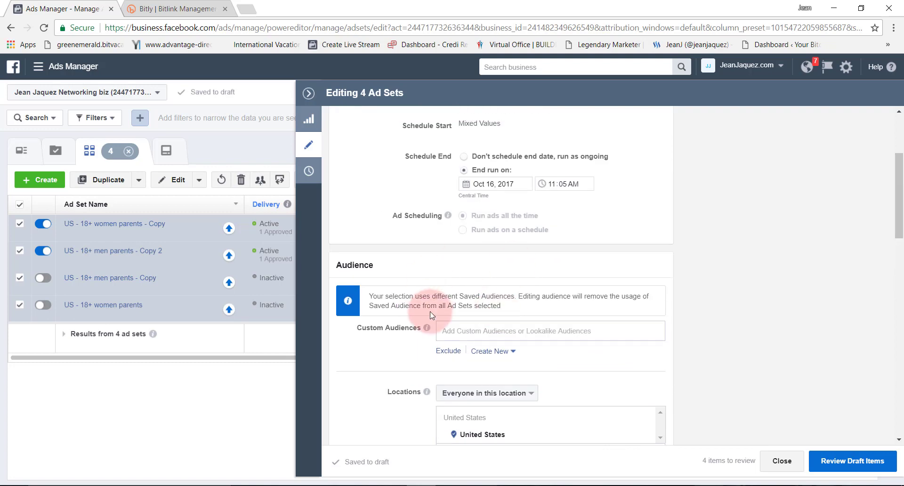
pyautogui.scroll(-5, 432, 314)
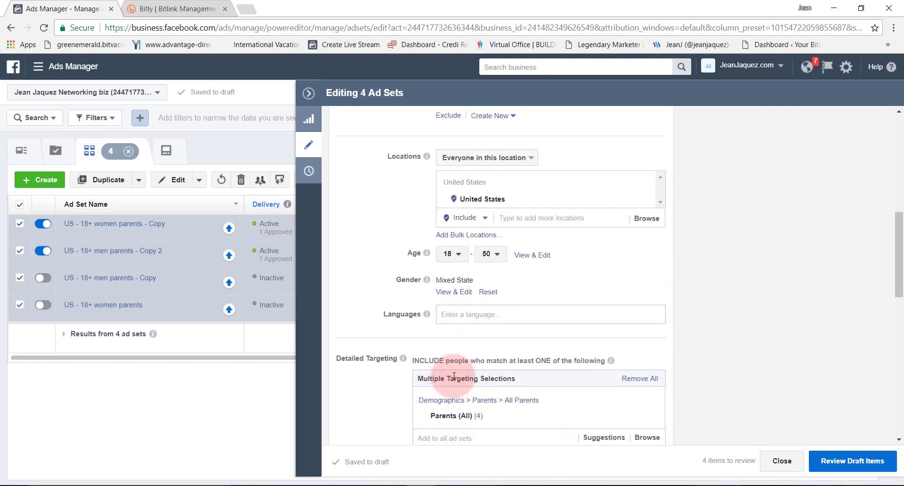
pyautogui.scroll(2, 453, 376)
pyautogui.scroll(-4, 453, 376)
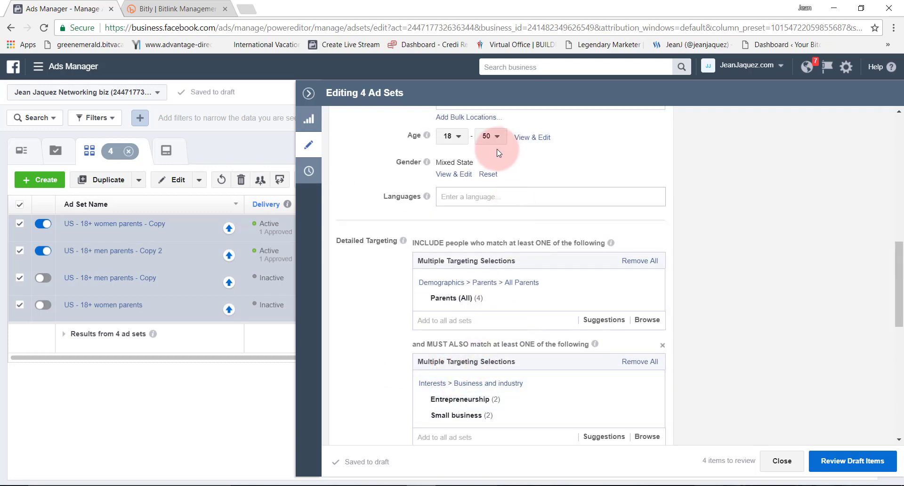
# - Review the gender assigned to each of the four ad sets, leaving the genders as they are
pyautogui.click(447, 179)
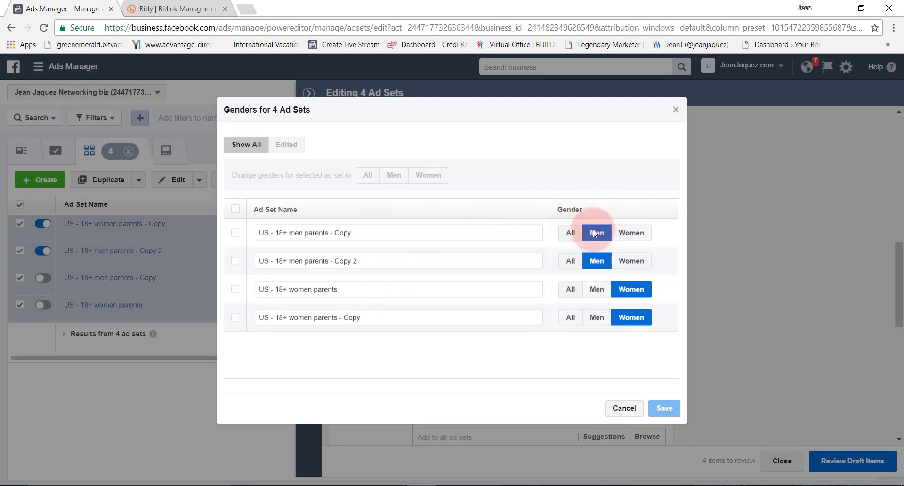
pyautogui.click(597, 261)
pyautogui.click(631, 287)
pyautogui.click(624, 408)
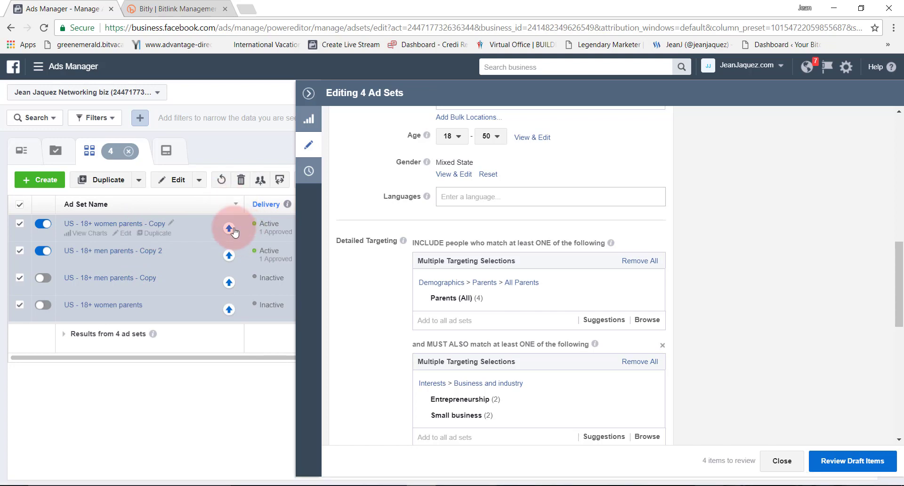
# - Close the editor for the four ad sets without confirming their draft changes
pyautogui.moveTo(228, 230)
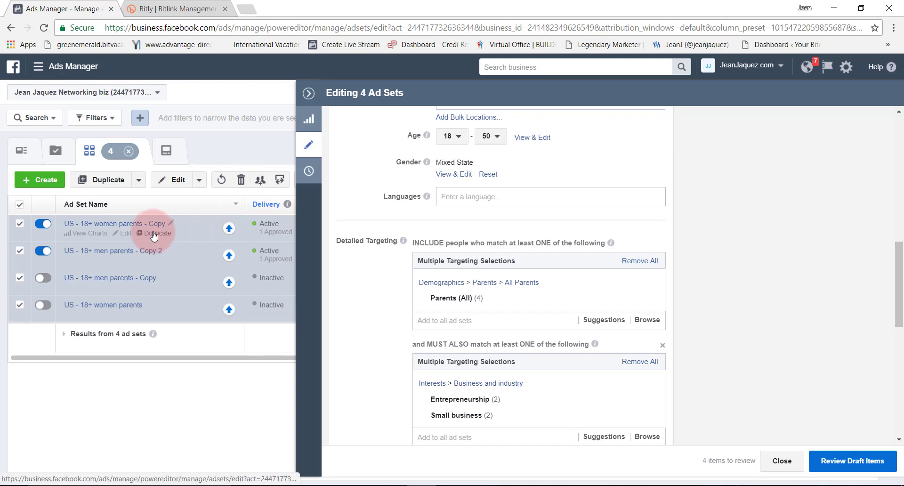
pyautogui.click(308, 93)
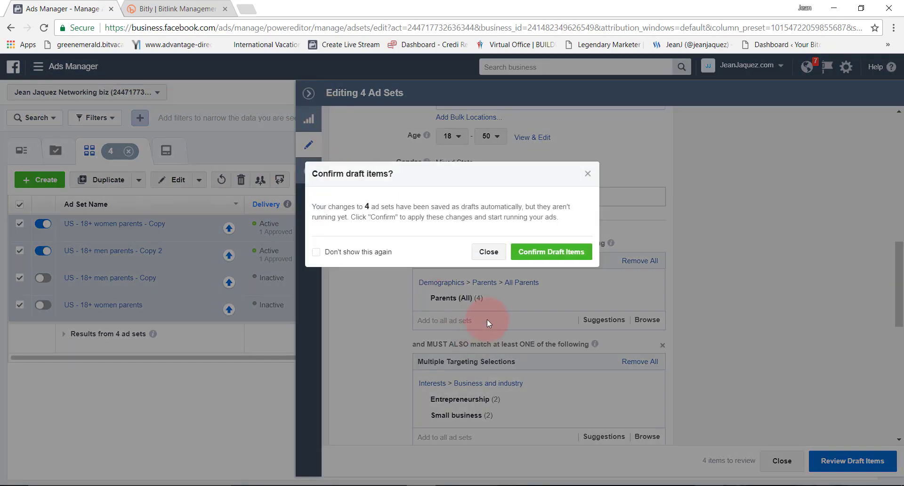
pyautogui.click(482, 254)
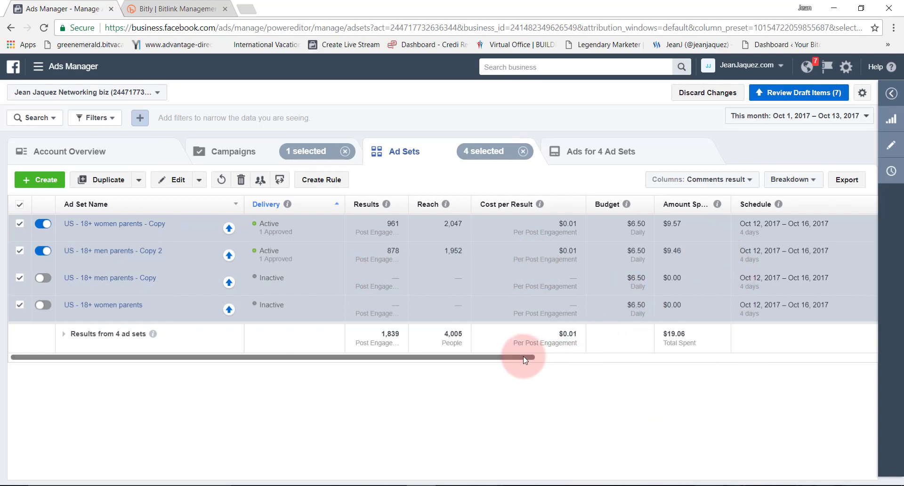
# - Compare post comments between the active women's and men's ad sets using the Comments result column set
pyautogui.moveTo(523, 356); pyautogui.dragTo(750, 305)
pyautogui.click(715, 180)
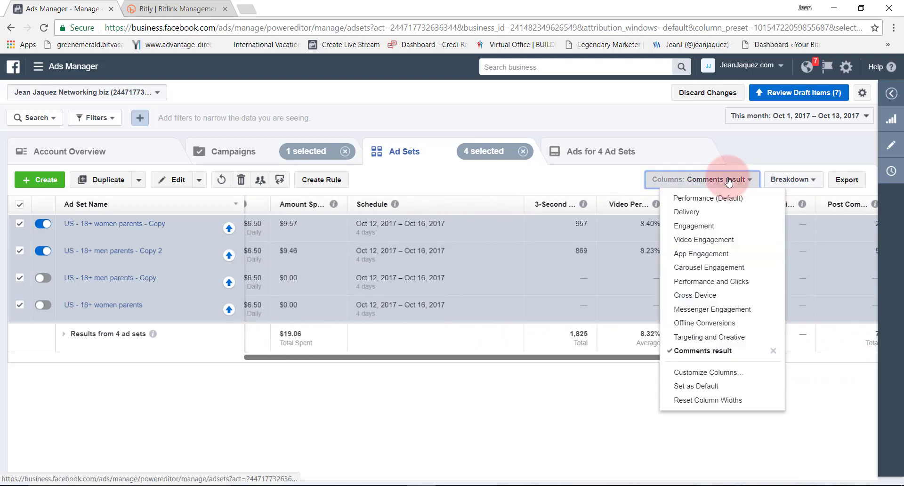
pyautogui.click(710, 360)
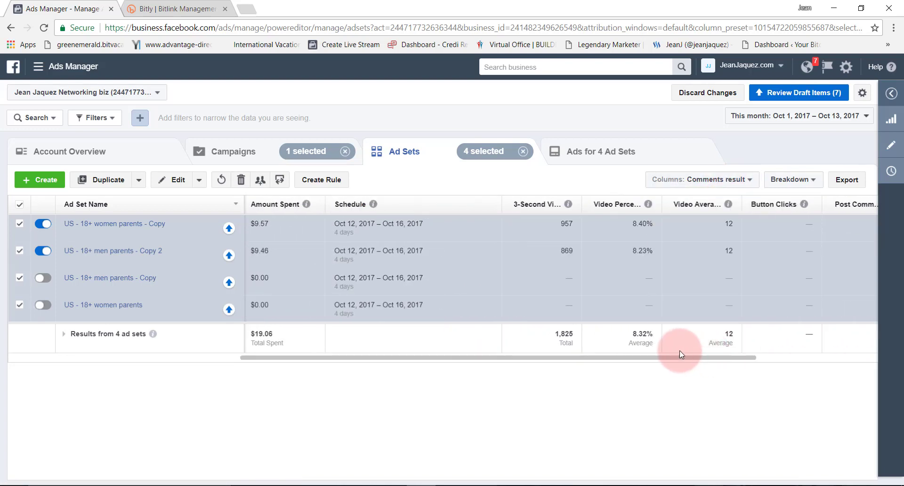
pyautogui.moveTo(632, 358); pyautogui.dragTo(697, 225)
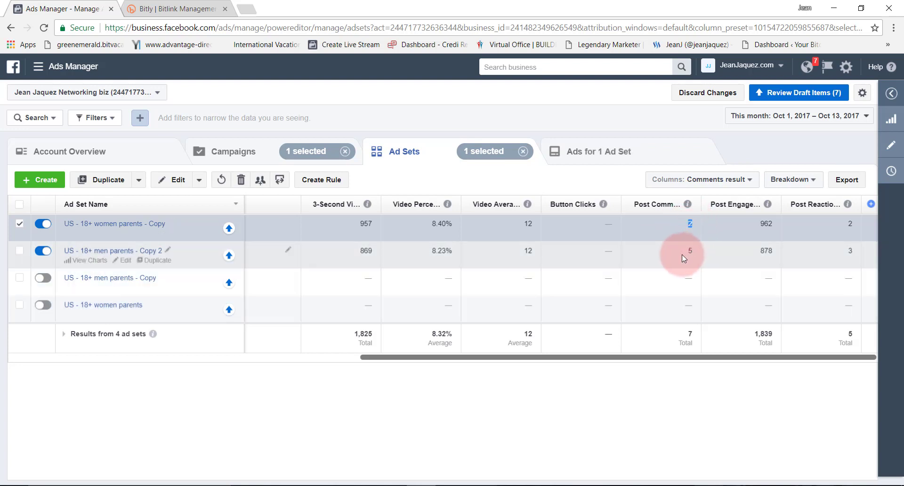
pyautogui.moveTo(682, 254); pyautogui.dragTo(698, 254)
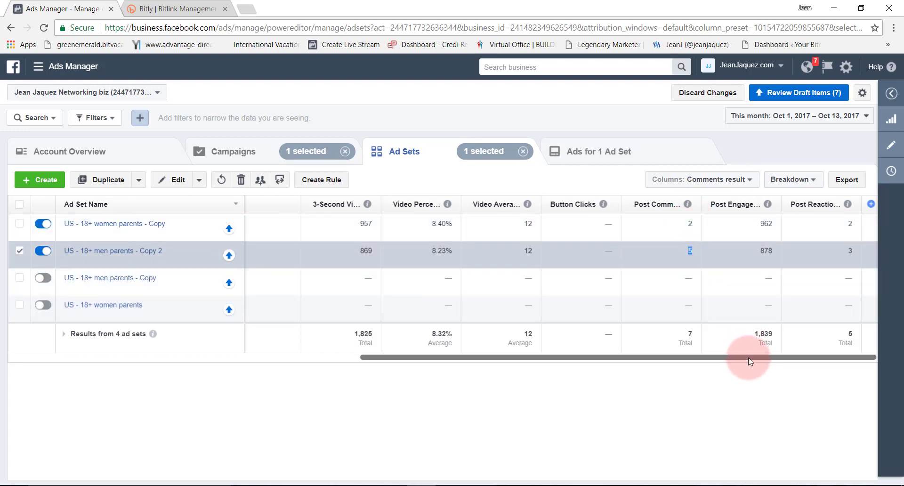
pyautogui.moveTo(751, 362); pyautogui.dragTo(801, 363)
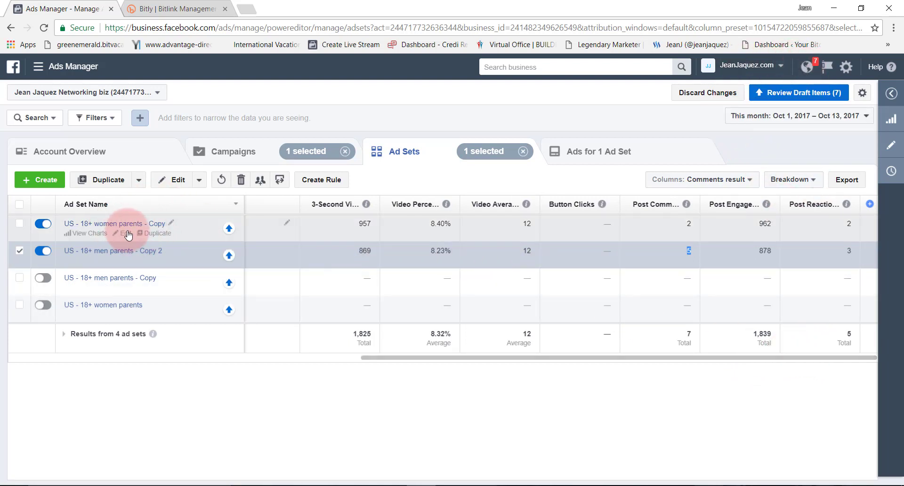
# - Check the daily budget and schedule of the "US - 18+ women parents - Copy" ad set, then close its editor without confirming drafts
pyautogui.click(128, 234)
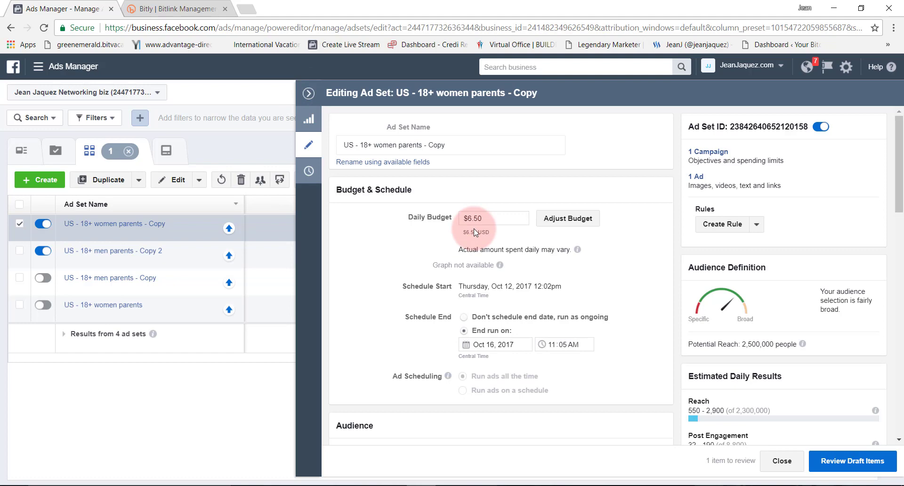
pyautogui.click(307, 92)
pyautogui.click(488, 259)
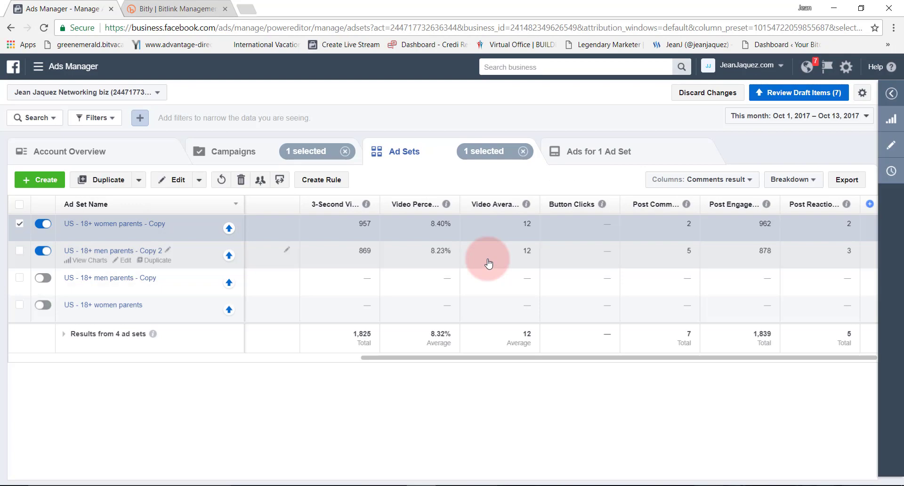
# - Review the account overview's reach, amount spent, impressions and results by objective for this month
pyautogui.click(114, 158)
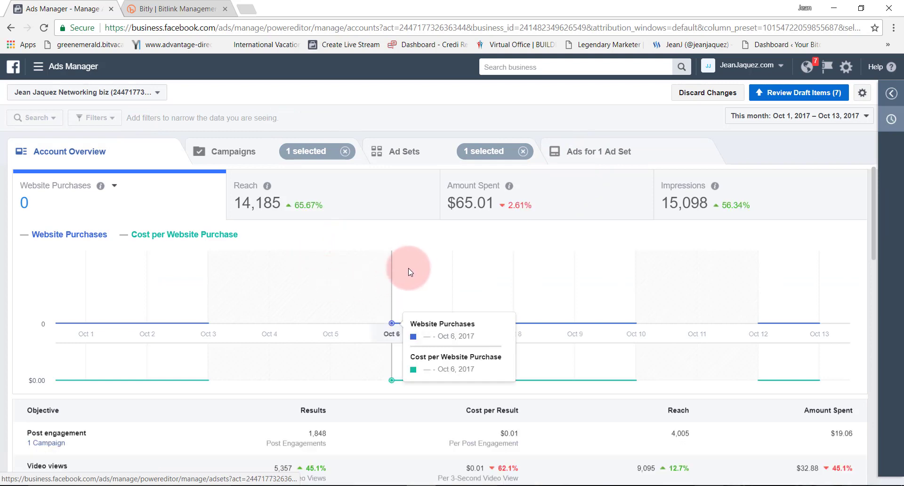
pyautogui.scroll(-2, 405, 266)
pyautogui.scroll(2, 402, 264)
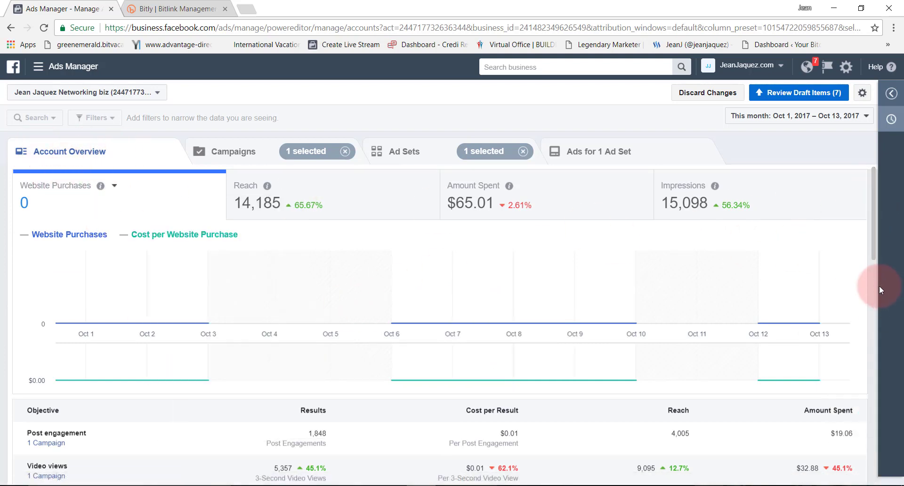
pyautogui.click(833, 3)
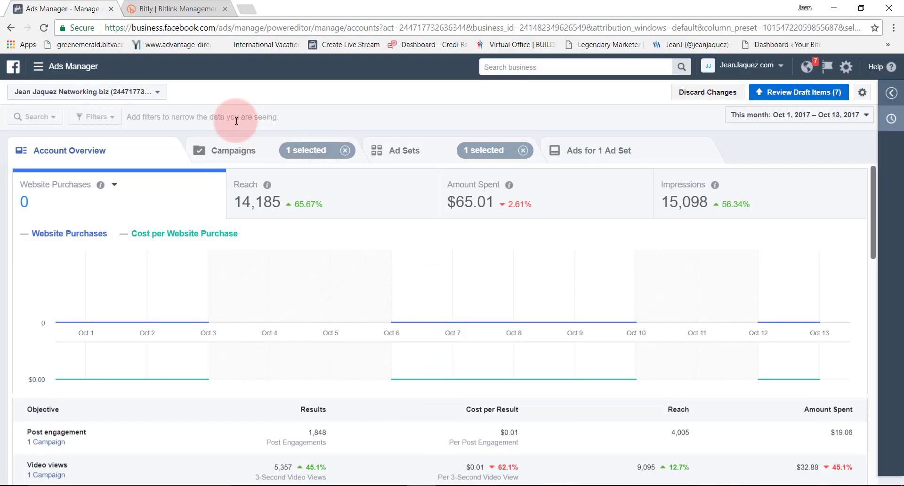
# - Examine the Simple online business BA campaign's demographic performance by age group for women and men
pyautogui.click(249, 150)
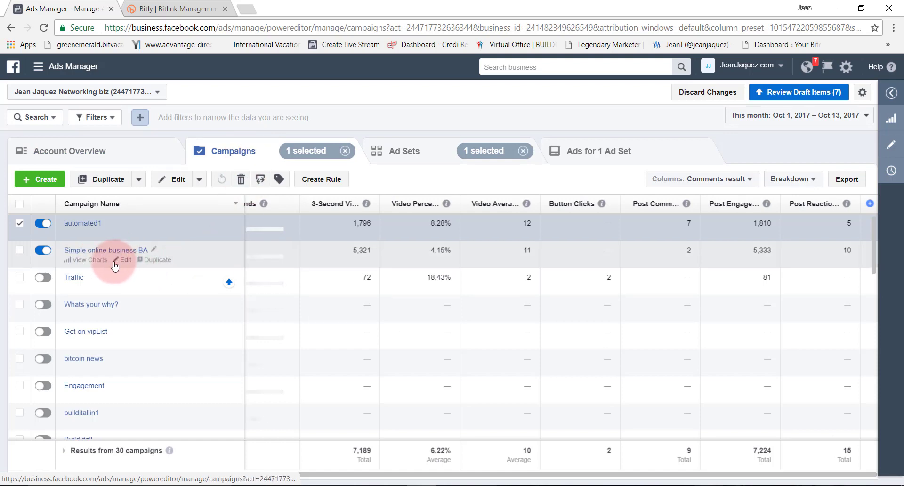
pyautogui.click(123, 261)
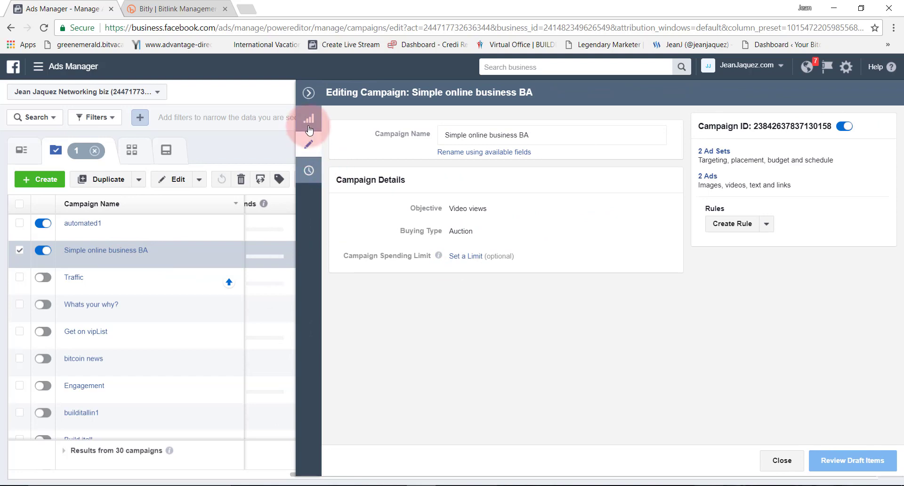
pyautogui.click(309, 120)
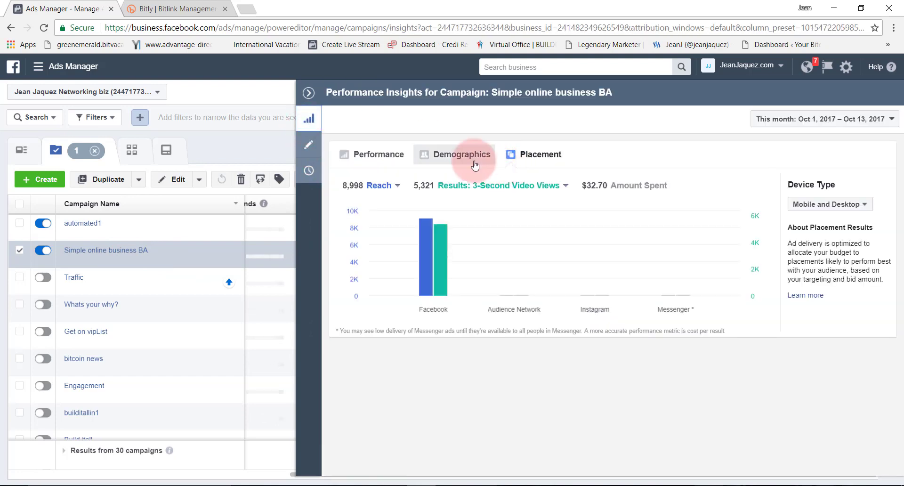
pyautogui.click(450, 156)
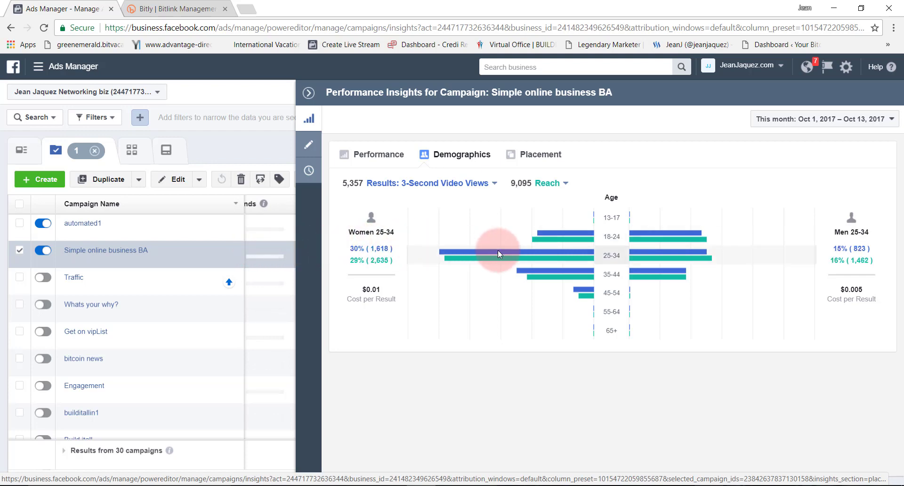
pyautogui.moveTo(642, 272)
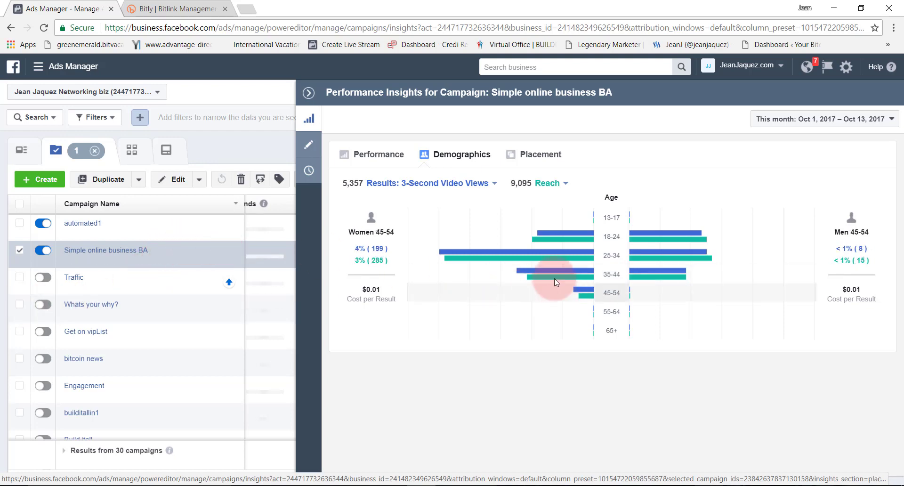
pyautogui.moveTo(653, 256)
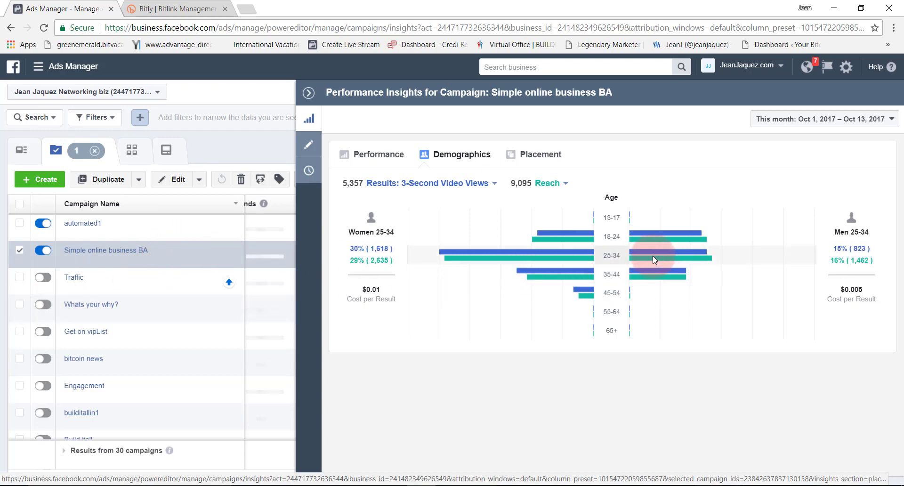